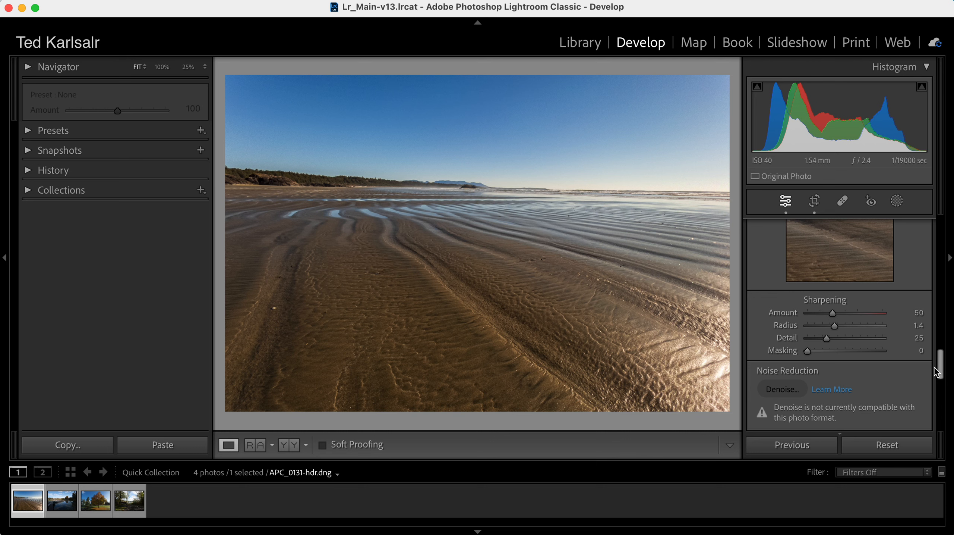
# - Lower the overall exposure of the beach photo to -1.05
pyautogui.moveTo(941, 368); pyautogui.dragTo(944, 236)
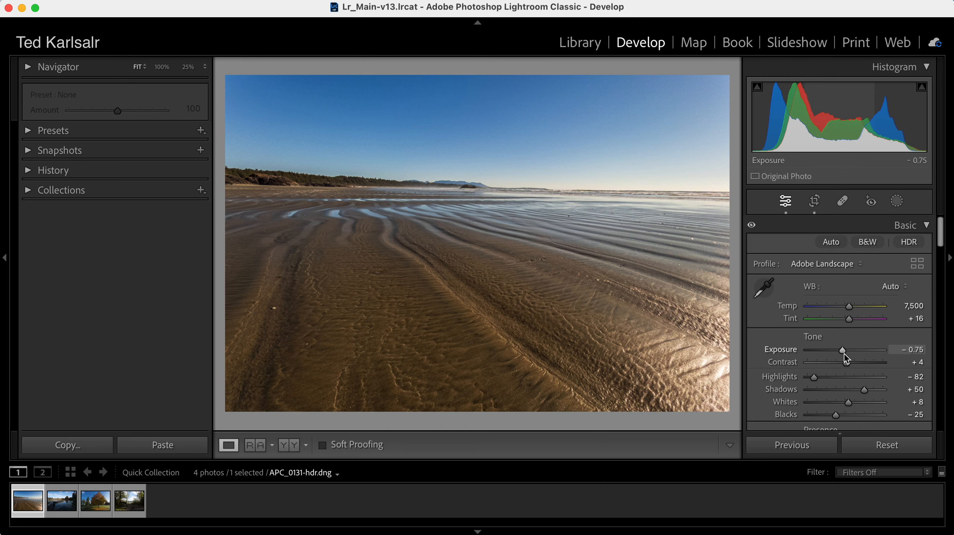
pyautogui.moveTo(843, 351); pyautogui.dragTo(839, 351)
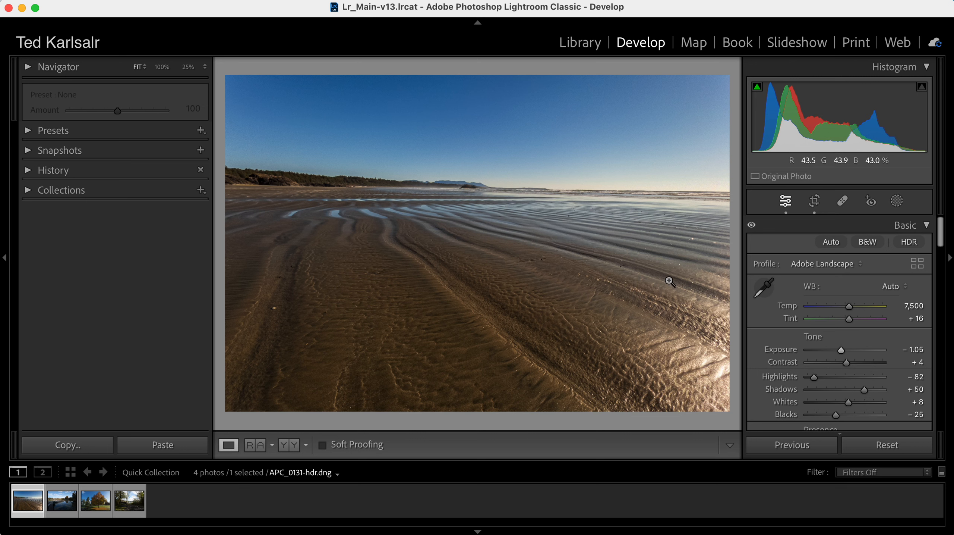
# - Add a linear gradient mask slanting across the beach photo, covering its brighter right side and fading out toward the centre
pyautogui.click(897, 202)
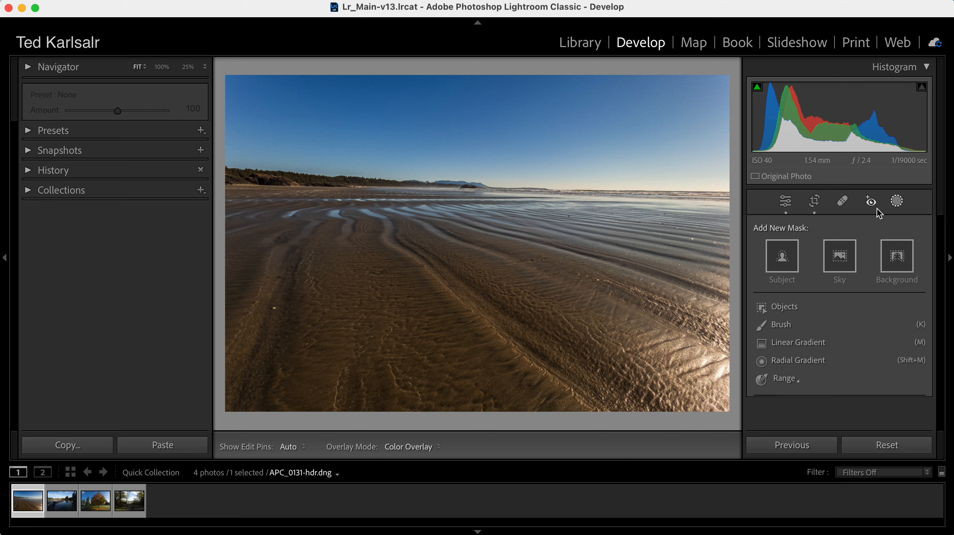
pyautogui.click(792, 349)
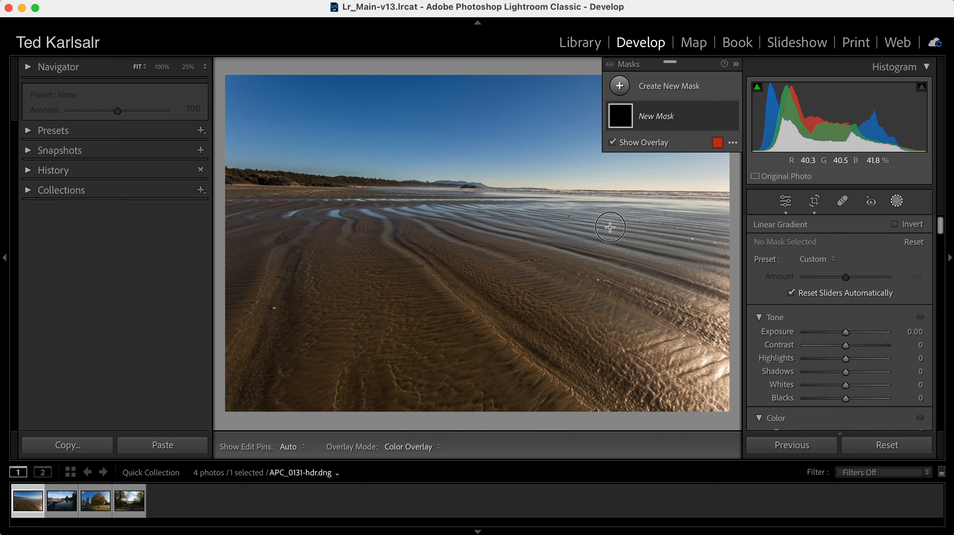
pyautogui.moveTo(610, 227); pyautogui.dragTo(513, 273)
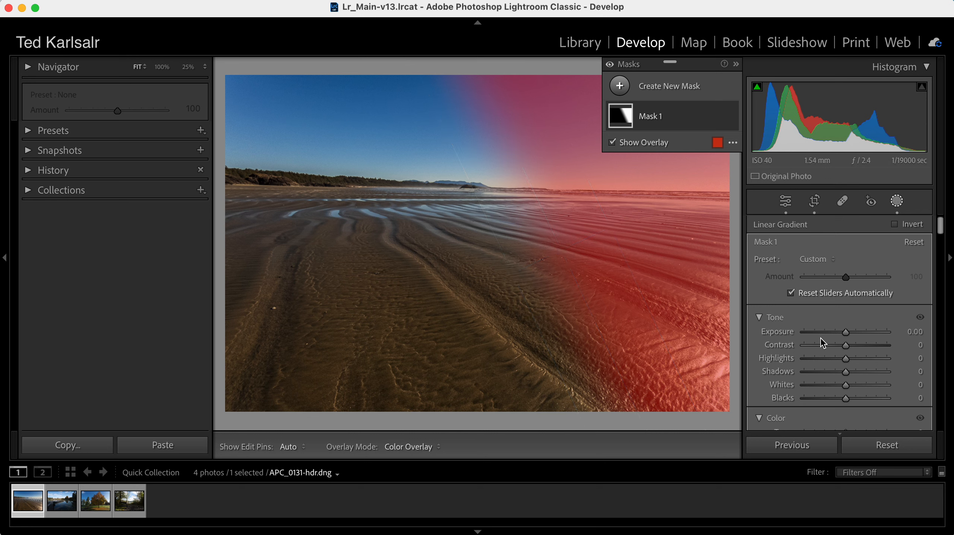
# - Darken the masked right side of the beach with Exposure -0.40 and set the mask's Dehaze to 7
pyautogui.moveTo(847, 333); pyautogui.dragTo(833, 342)
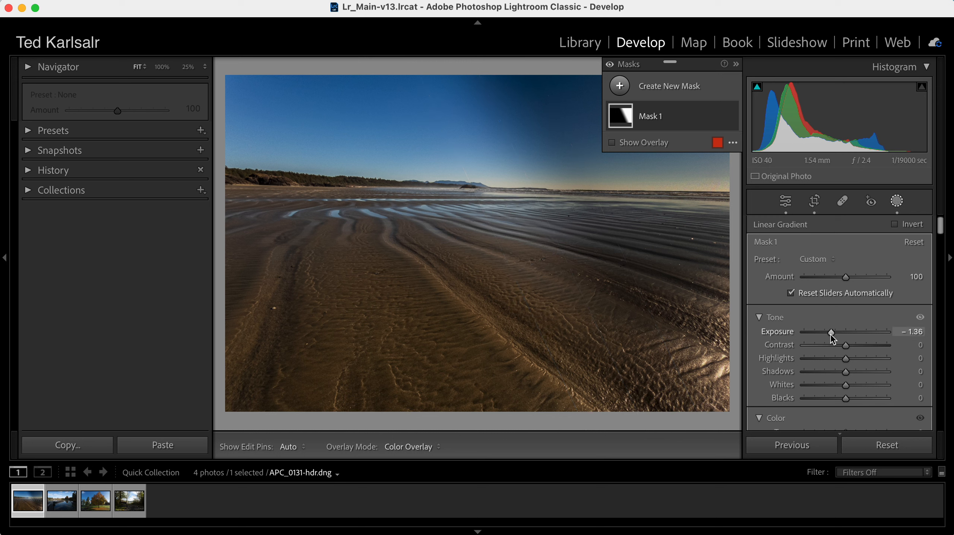
pyautogui.moveTo(833, 332); pyautogui.dragTo(842, 332)
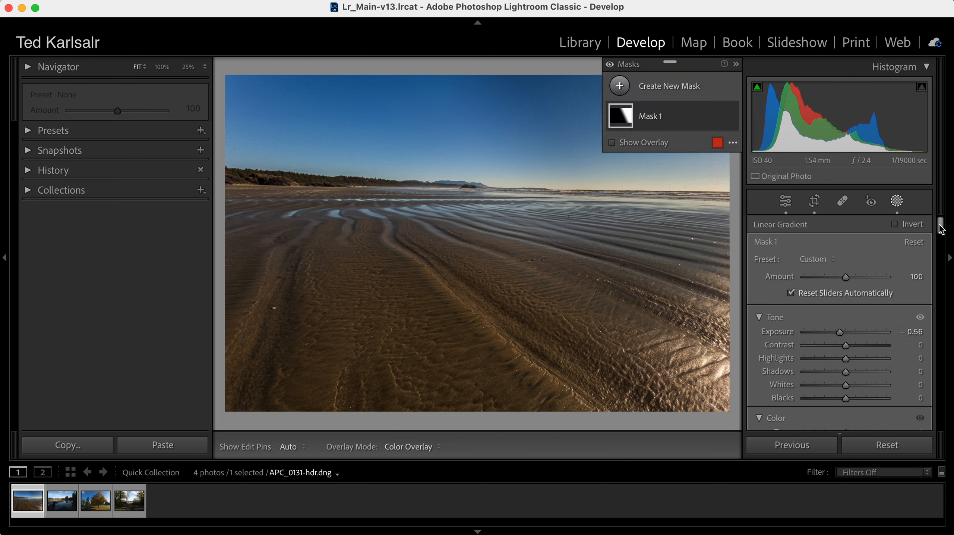
pyautogui.moveTo(941, 229); pyautogui.dragTo(951, 286)
pyautogui.moveTo(847, 294); pyautogui.dragTo(851, 294)
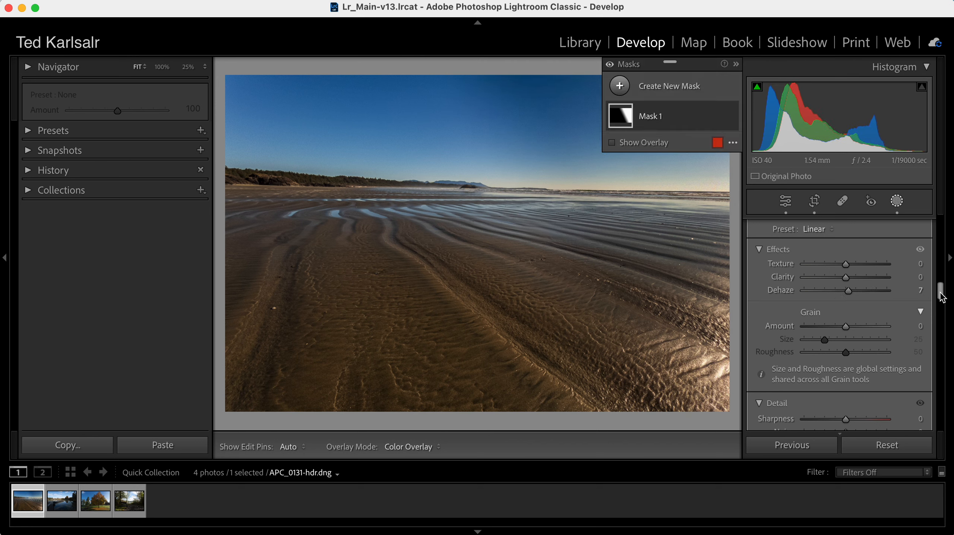
pyautogui.moveTo(941, 297); pyautogui.dragTo(940, 221)
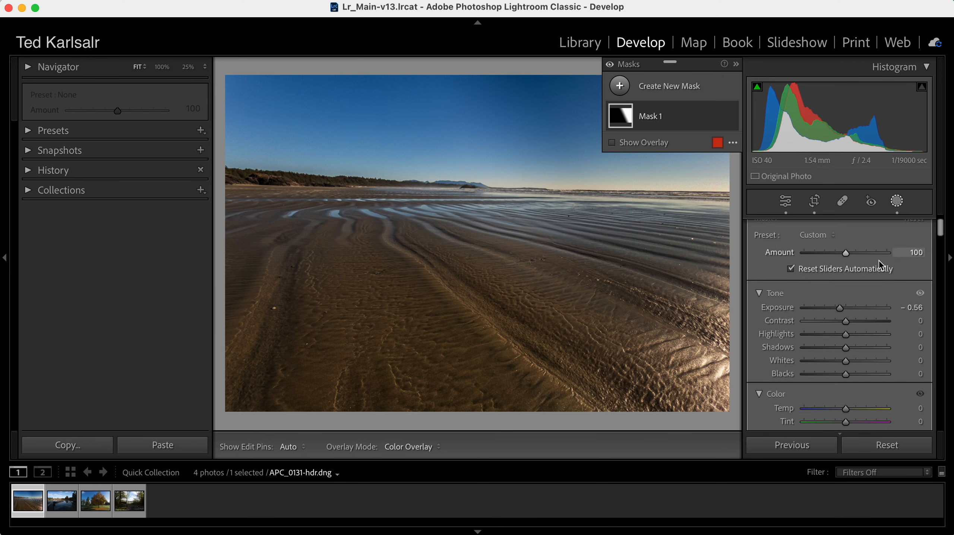
pyautogui.moveTo(841, 309); pyautogui.dragTo(841, 307)
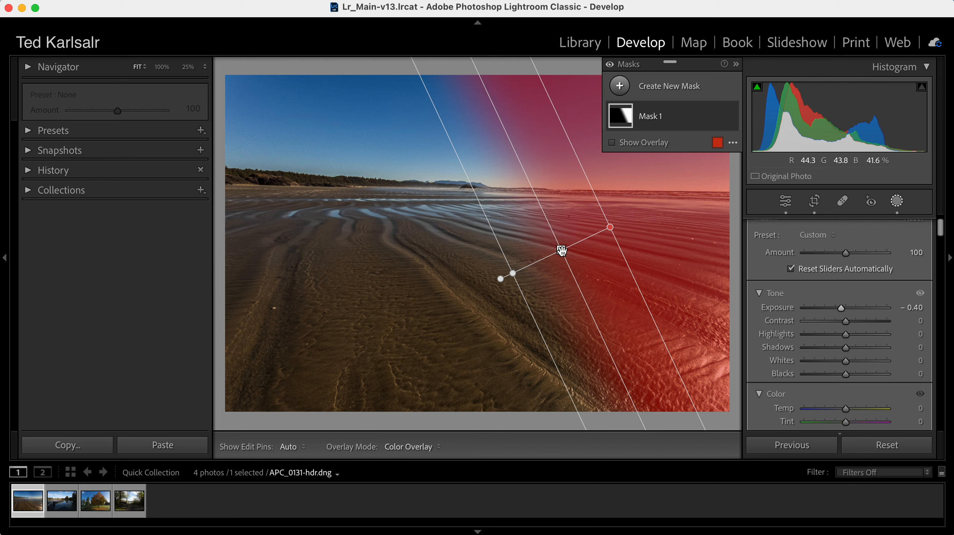
# - Shift the linear gradient slightly to the right and widen its transition farther left across the beach
pyautogui.moveTo(562, 250)
pyautogui.mouseDown()
pyautogui.moveTo(582, 245)
pyautogui.moveTo(565, 248)
pyautogui.mouseUp()
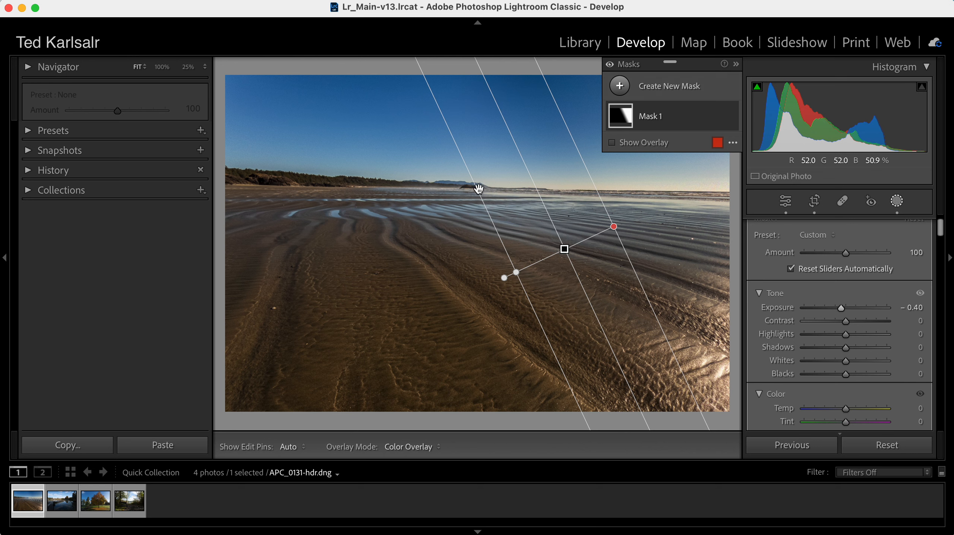
pyautogui.moveTo(478, 188); pyautogui.dragTo(440, 225)
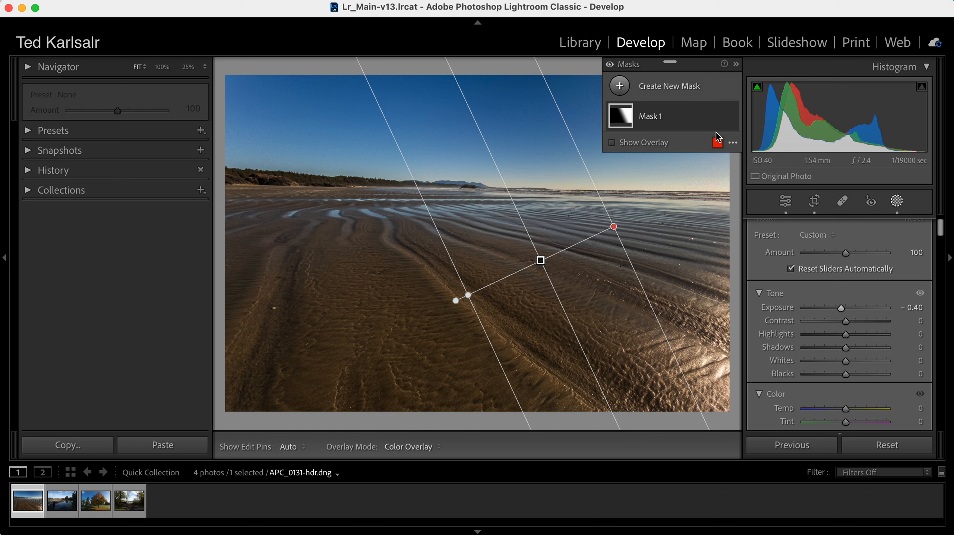
# - Compare the beach photo with the mask switched off and on, and leave masking
pyautogui.click(609, 66)
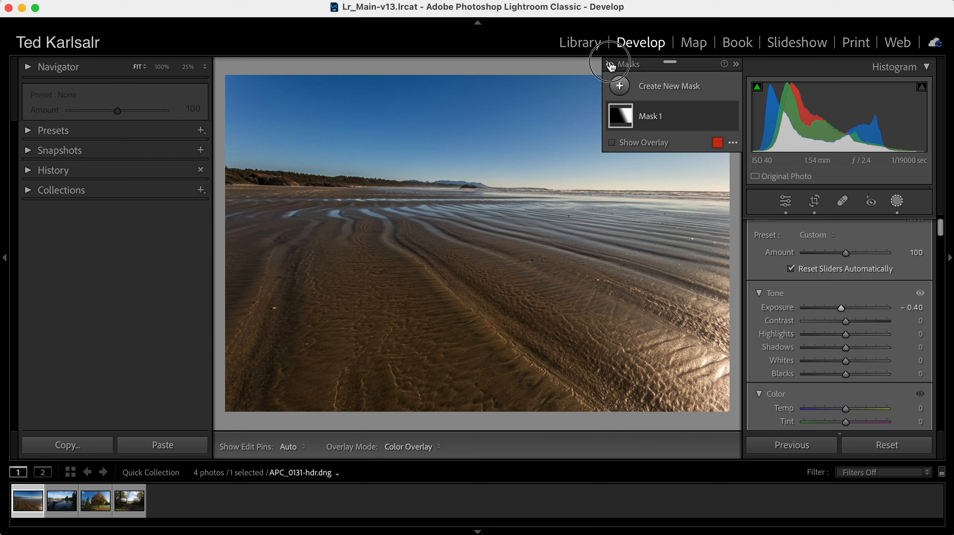
pyautogui.click(610, 65)
pyautogui.click(895, 204)
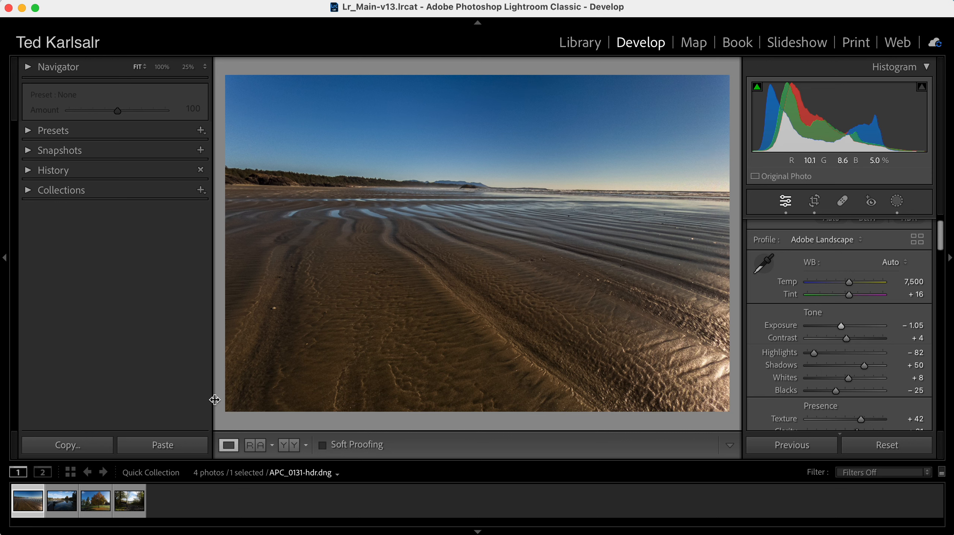
# - Open the lake and boardwalk photo _DSC1022.NEF and apply the Adobe Landscape profile
pyautogui.click(63, 504)
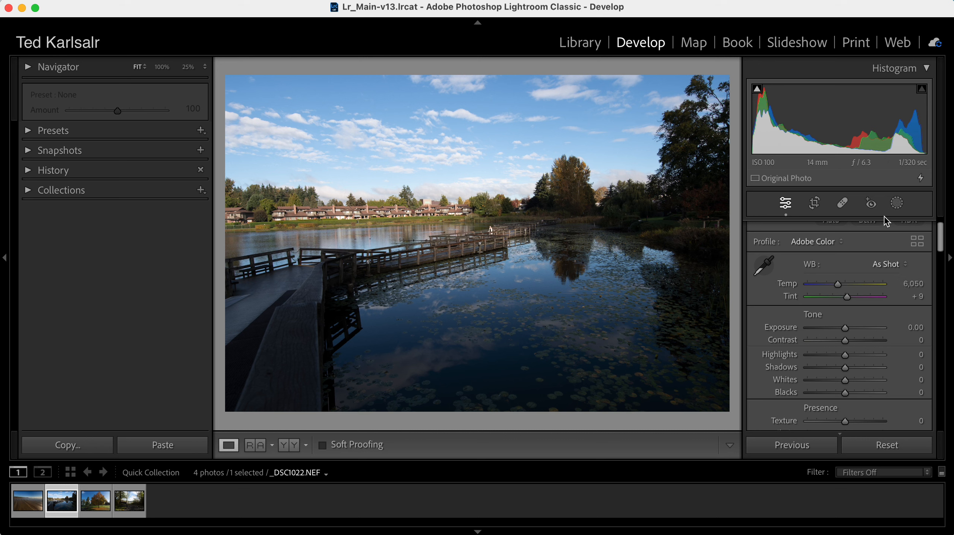
pyautogui.click(842, 244)
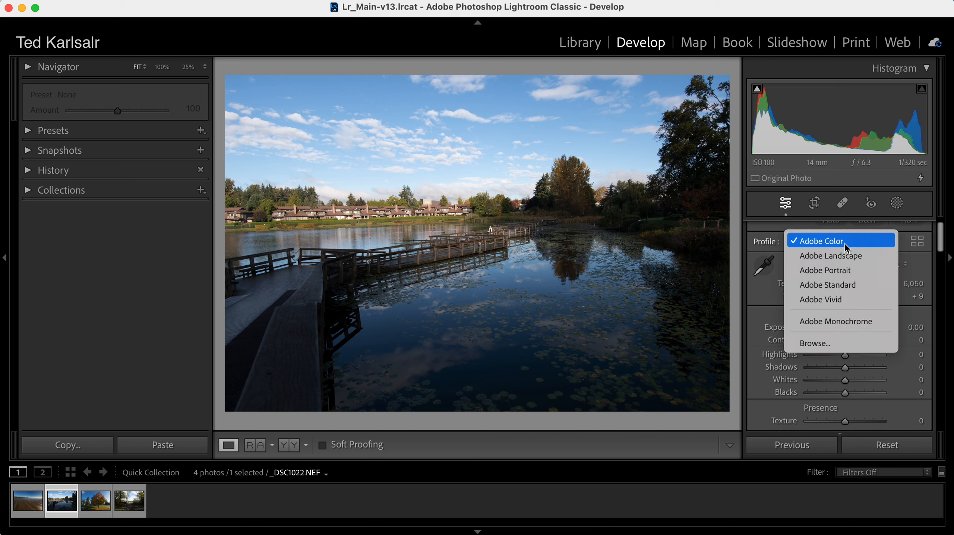
pyautogui.click(847, 258)
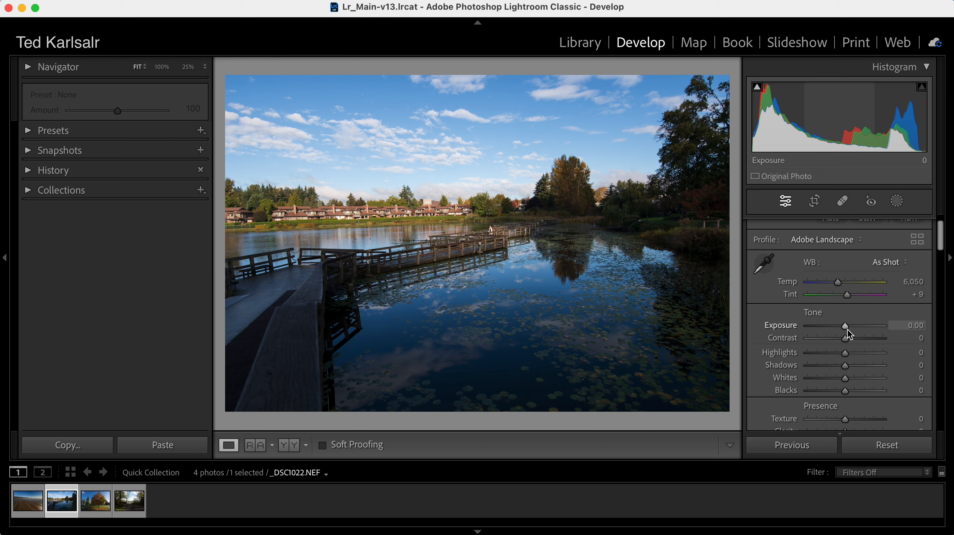
pyautogui.moveTo(848, 330); pyautogui.dragTo(843, 334)
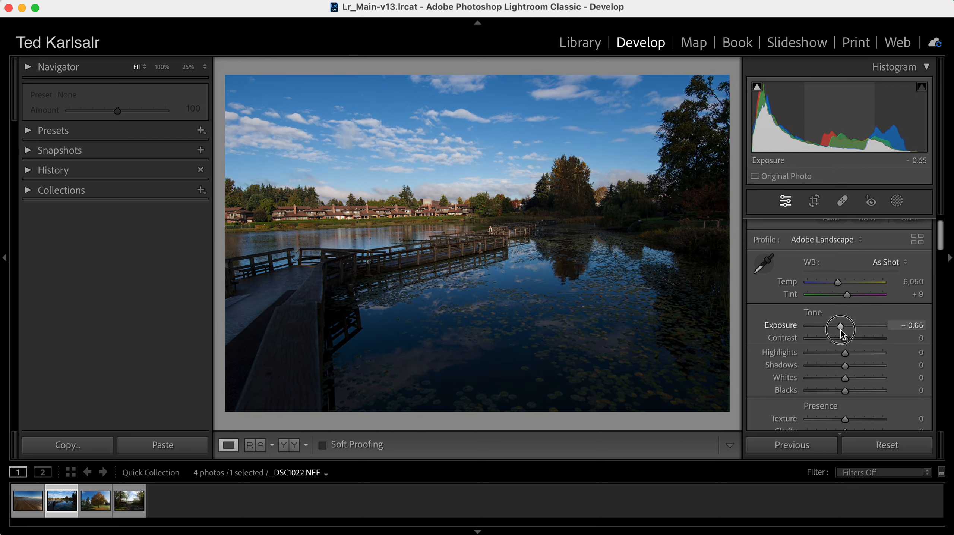
pyautogui.moveTo(843, 334); pyautogui.dragTo(851, 332)
pyautogui.doubleClick(848, 327)
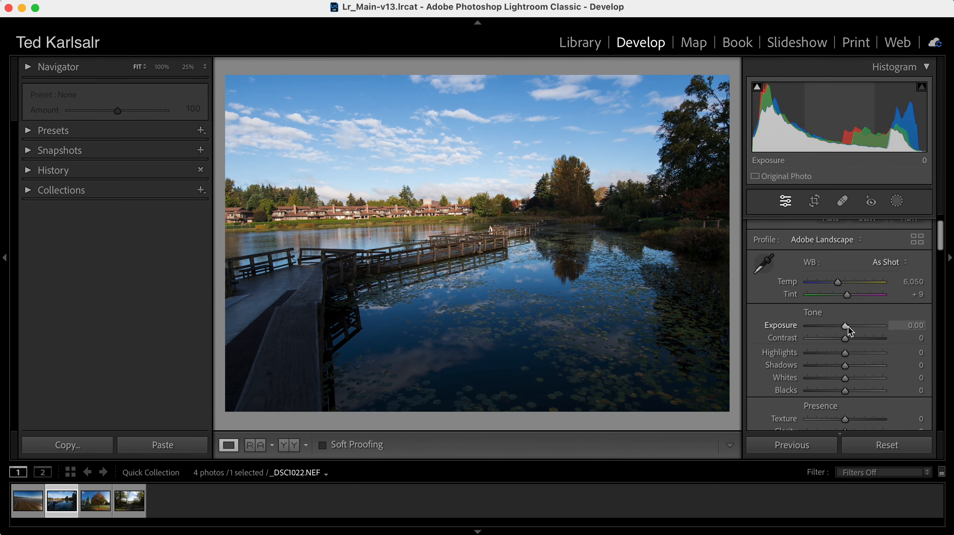
# - Recover the sky and open up the dark areas of the lake photo with Highlights -48 and Shadows +56
pyautogui.click(847, 357)
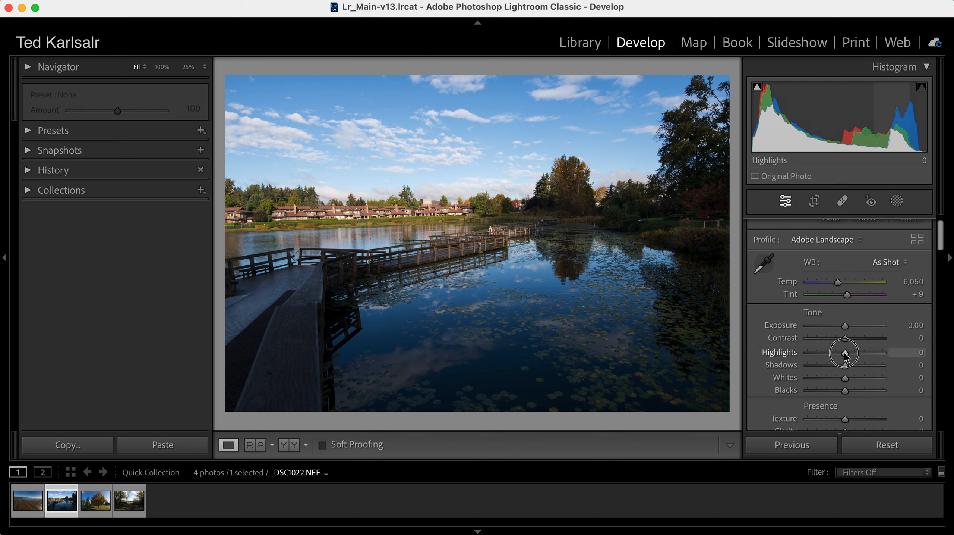
pyautogui.moveTo(847, 357); pyautogui.dragTo(866, 368)
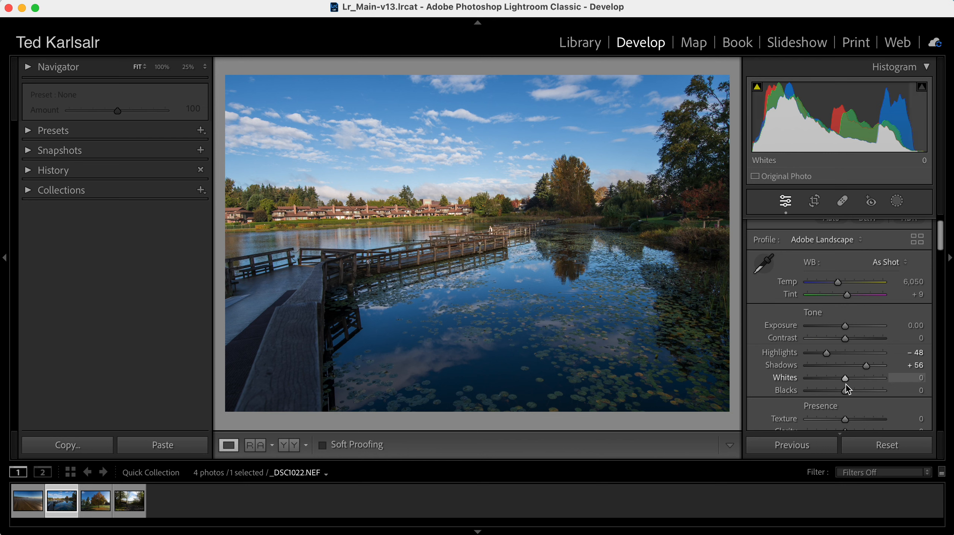
# - Compare the lake photo's tone adjustments with its before version
pyautogui.press('\\')
pyautogui.press('\\')
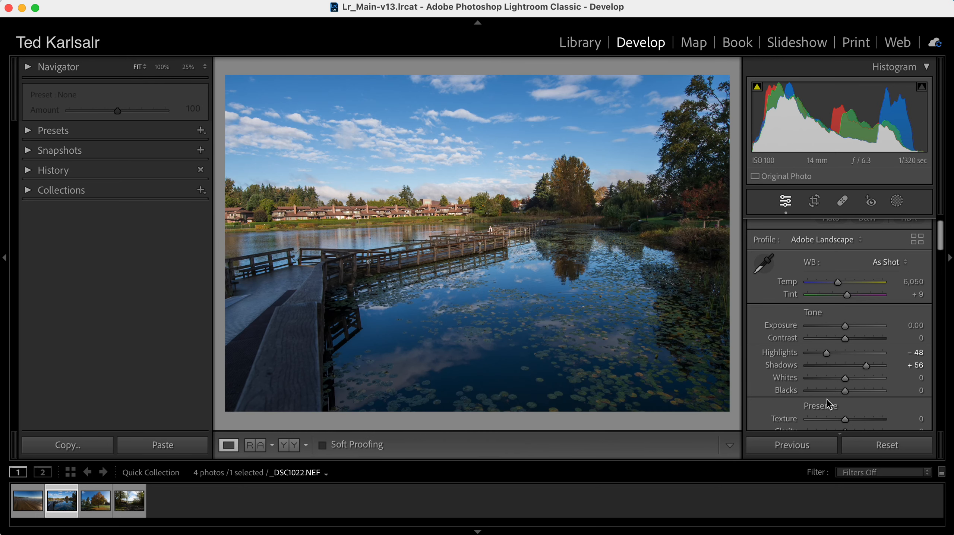
pyautogui.press('\\')
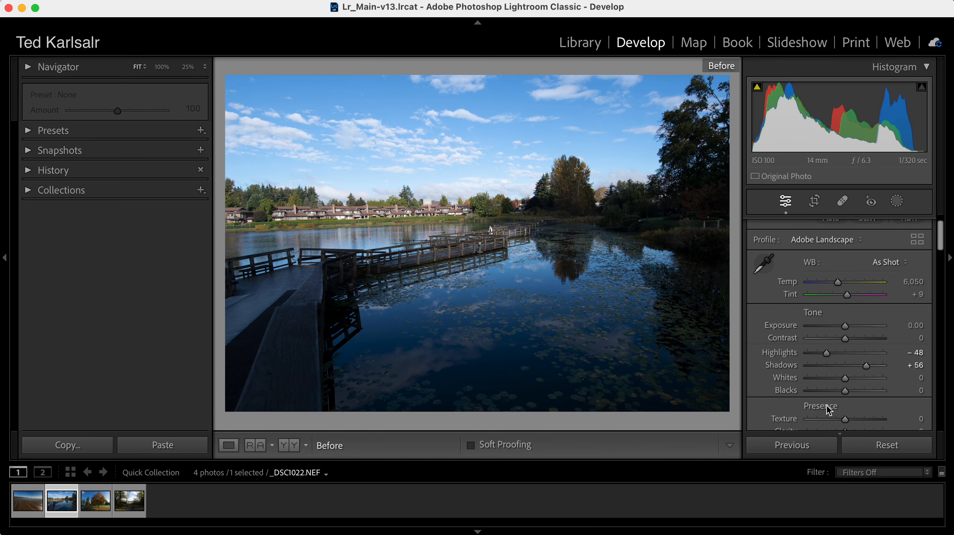
pyautogui.press('\\')
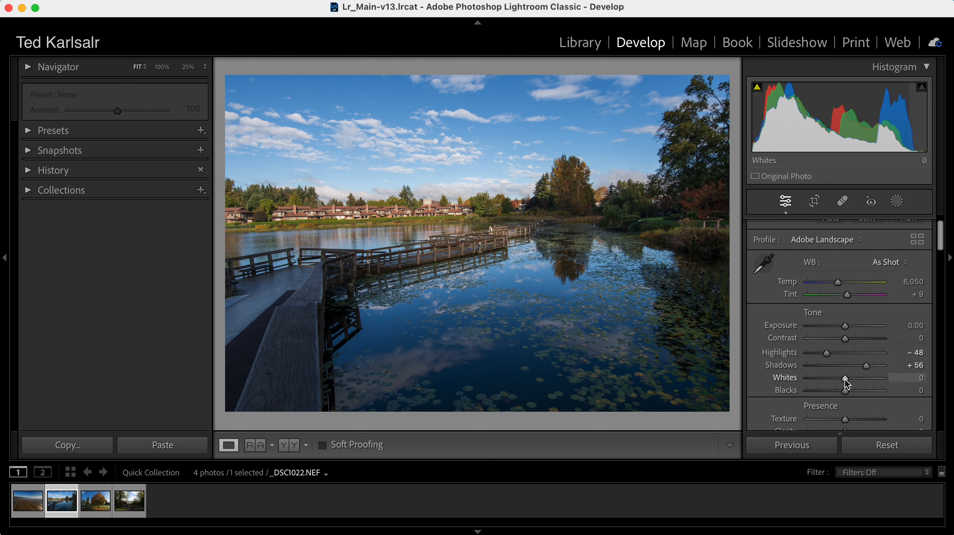
# - Set the lake photo's Whites to +29, Texture to +34, Dehaze to +21 and Vibrance to +33, and compare with the before version
pyautogui.moveTo(846, 380); pyautogui.dragTo(858, 381)
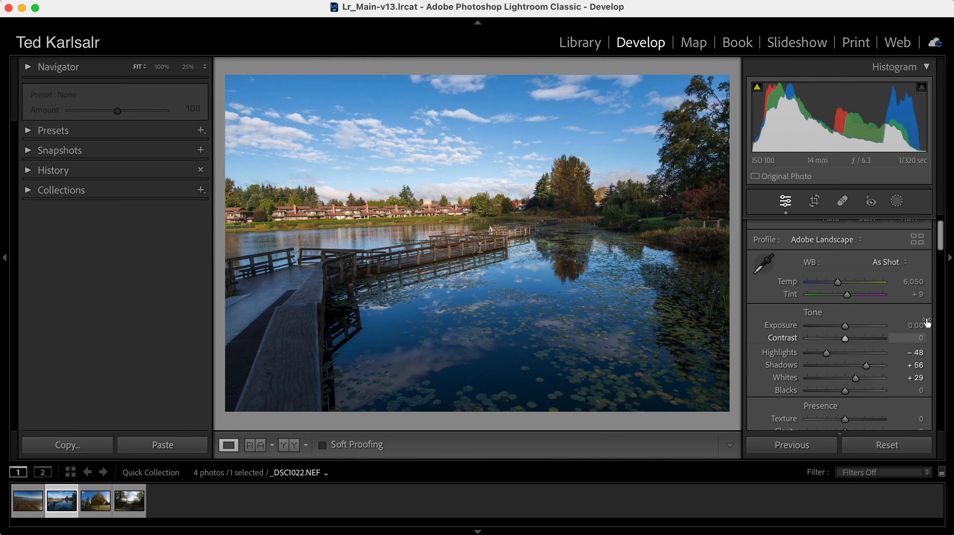
pyautogui.moveTo(941, 244); pyautogui.dragTo(940, 262)
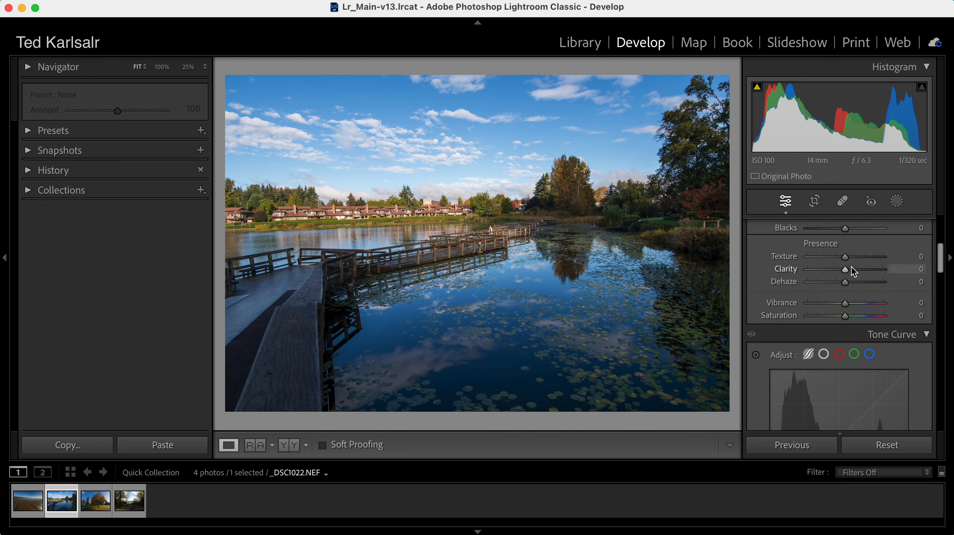
pyautogui.moveTo(846, 257); pyautogui.dragTo(859, 258)
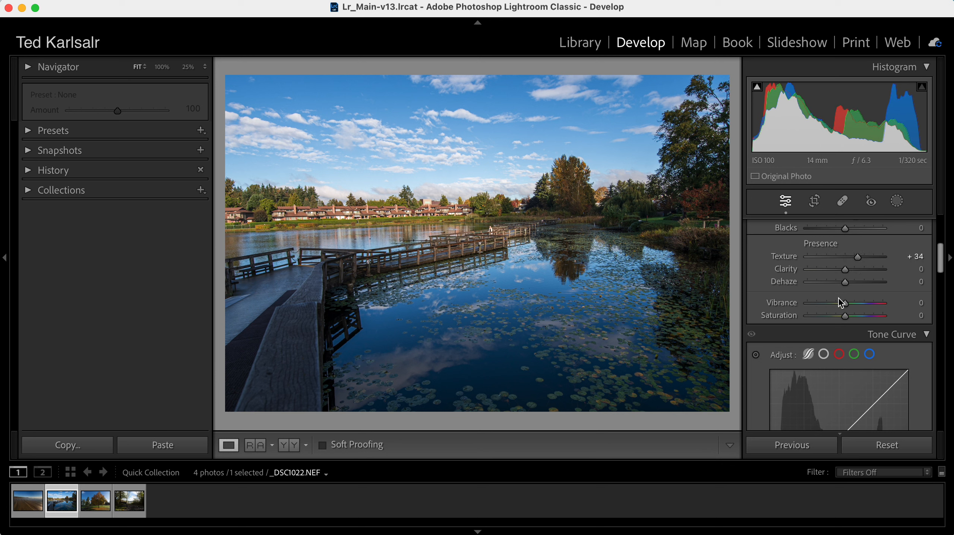
pyautogui.click(847, 282)
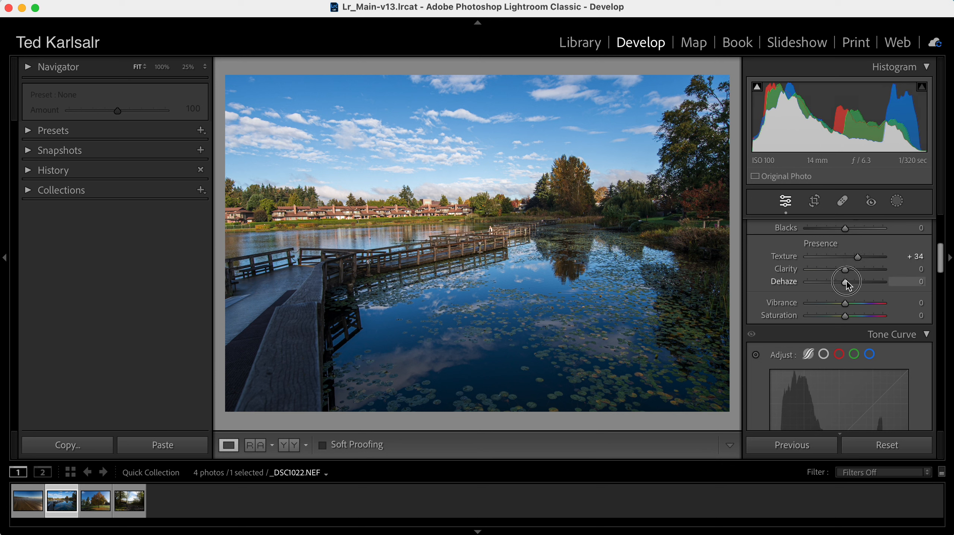
pyautogui.moveTo(847, 281); pyautogui.dragTo(856, 300)
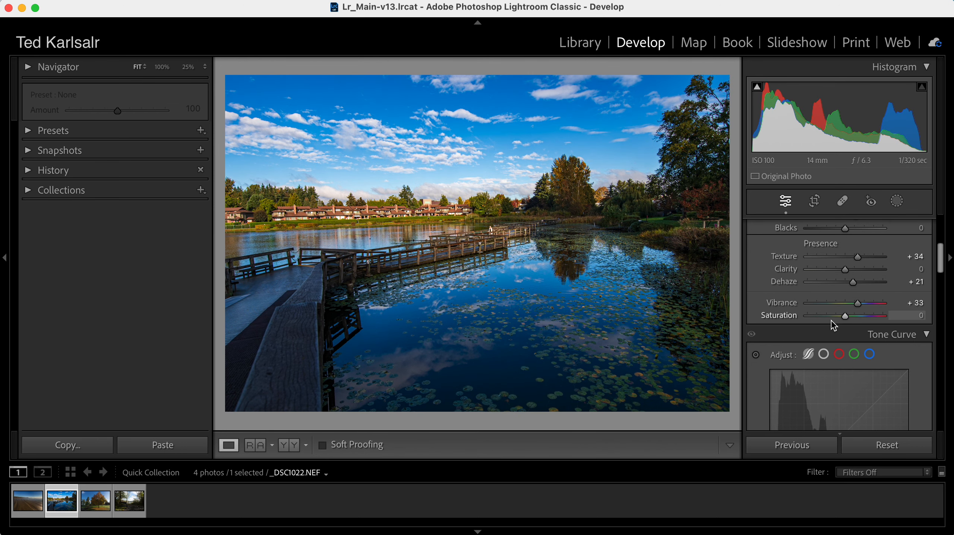
pyautogui.press('\\')
pyautogui.press('\\')
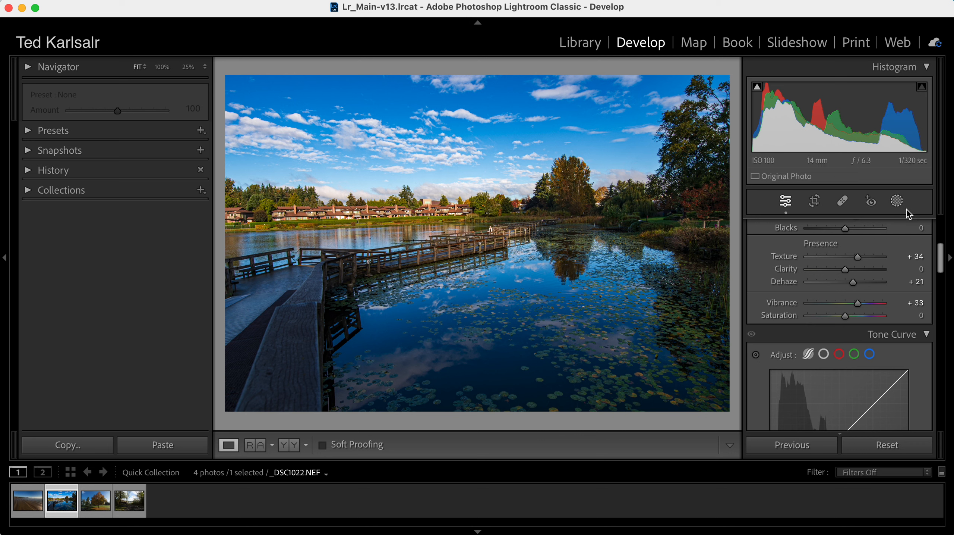
# - Add a linear gradient mask over the boardwalk and lower water, fading out toward the far shore
pyautogui.click(897, 202)
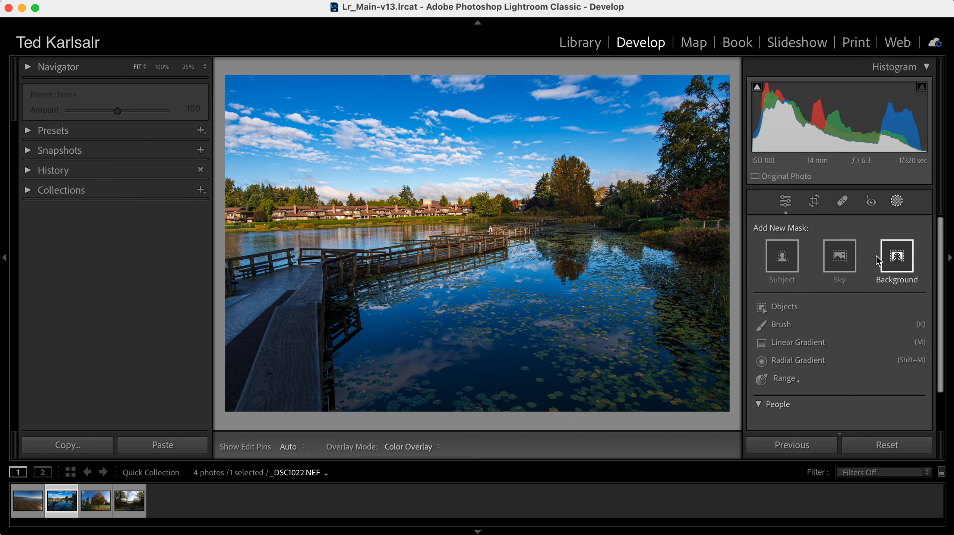
pyautogui.click(799, 343)
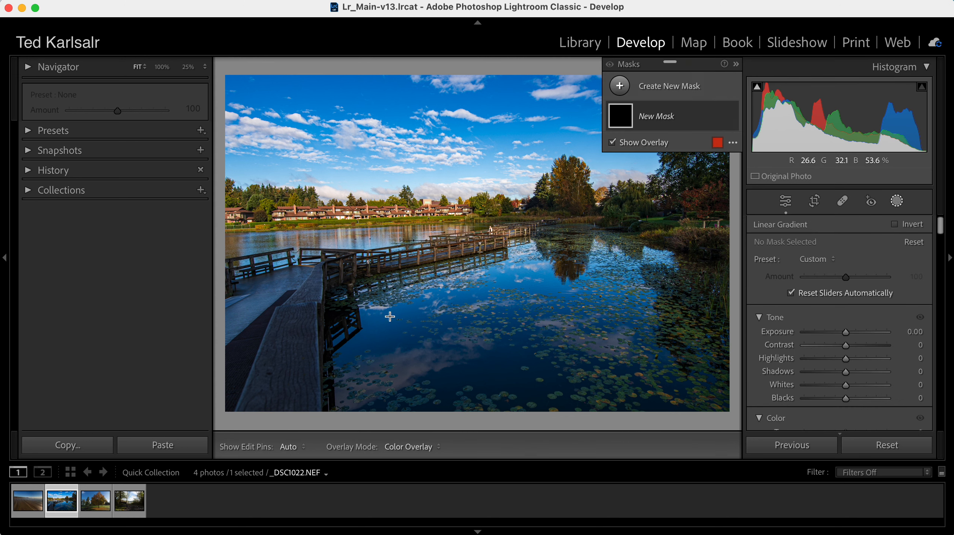
pyautogui.moveTo(389, 312); pyautogui.dragTo(422, 222)
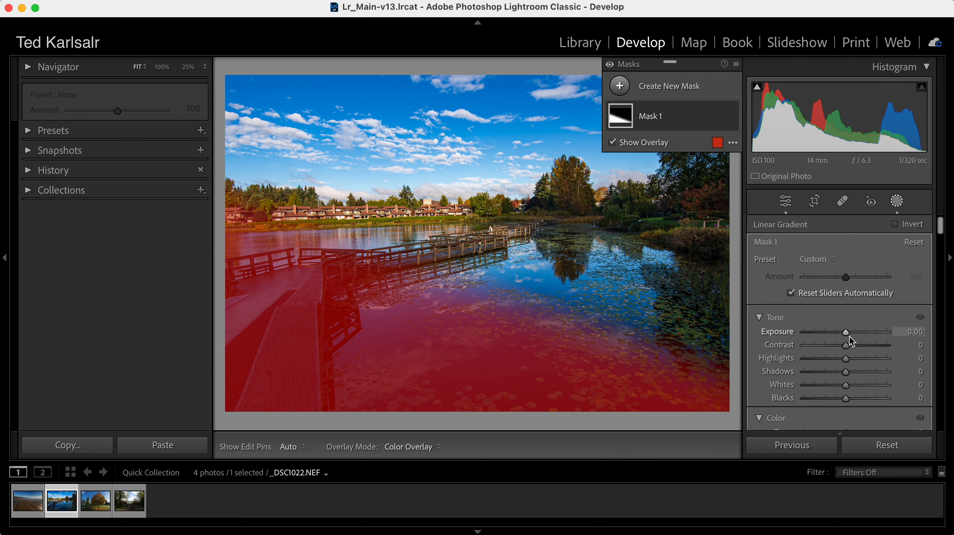
# - Brighten, warm and enrich the boardwalk gradient mask with Exposure 1.12, Temp 32 and Saturation 47
pyautogui.moveTo(847, 333); pyautogui.dragTo(857, 337)
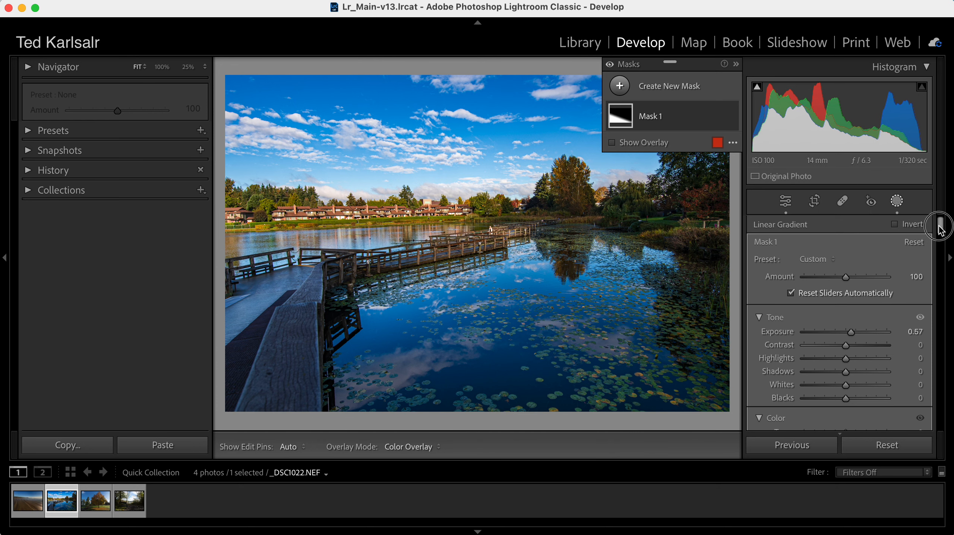
pyautogui.moveTo(942, 229); pyautogui.dragTo(944, 238)
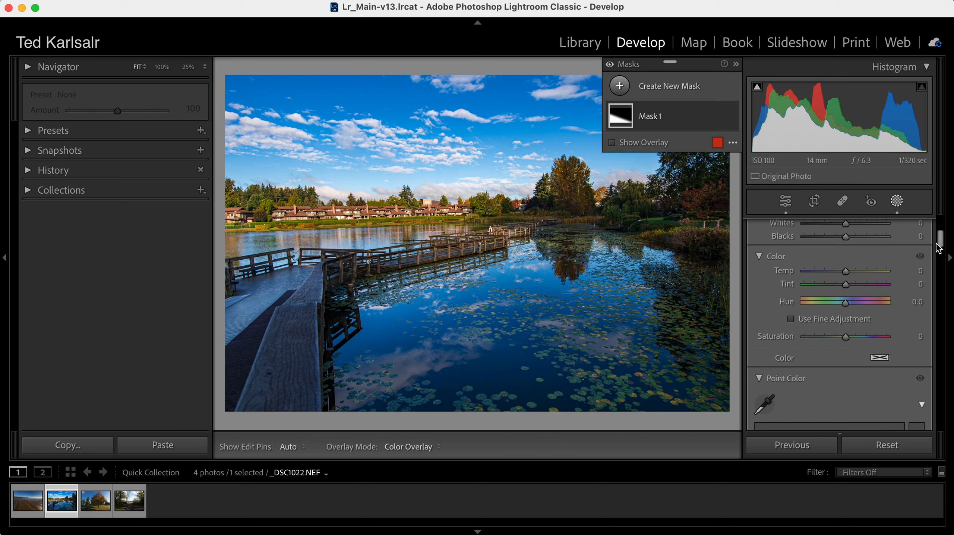
pyautogui.moveTo(848, 275); pyautogui.dragTo(862, 272)
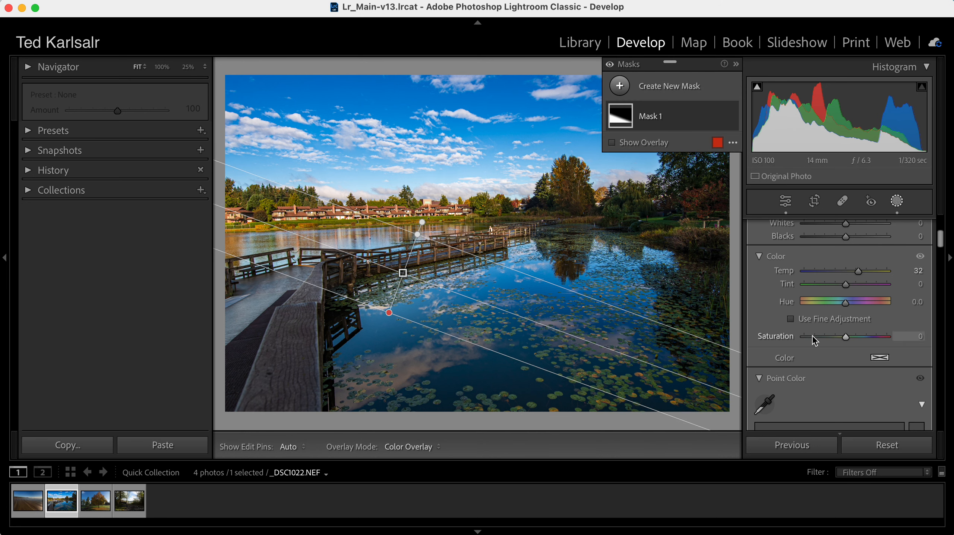
pyautogui.moveTo(848, 338); pyautogui.dragTo(867, 338)
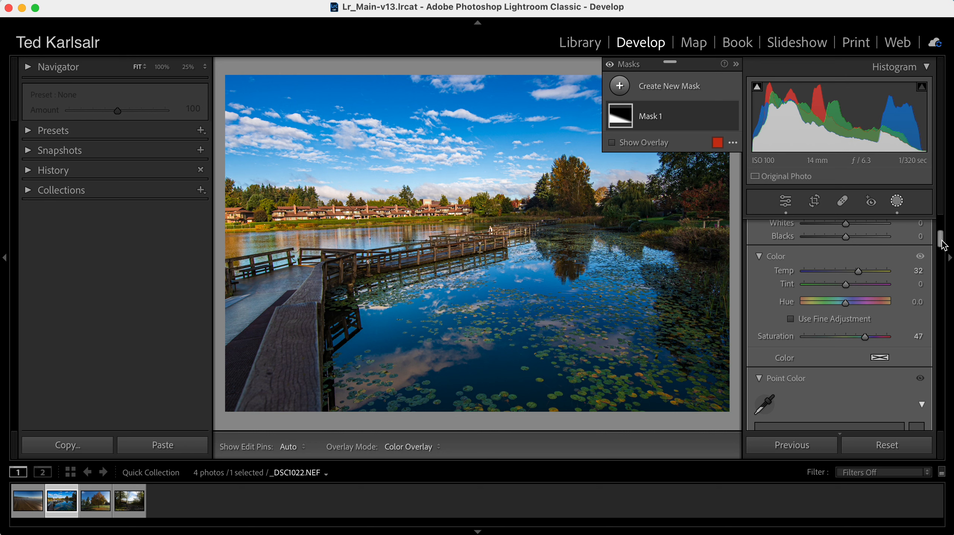
pyautogui.moveTo(944, 246); pyautogui.dragTo(940, 235)
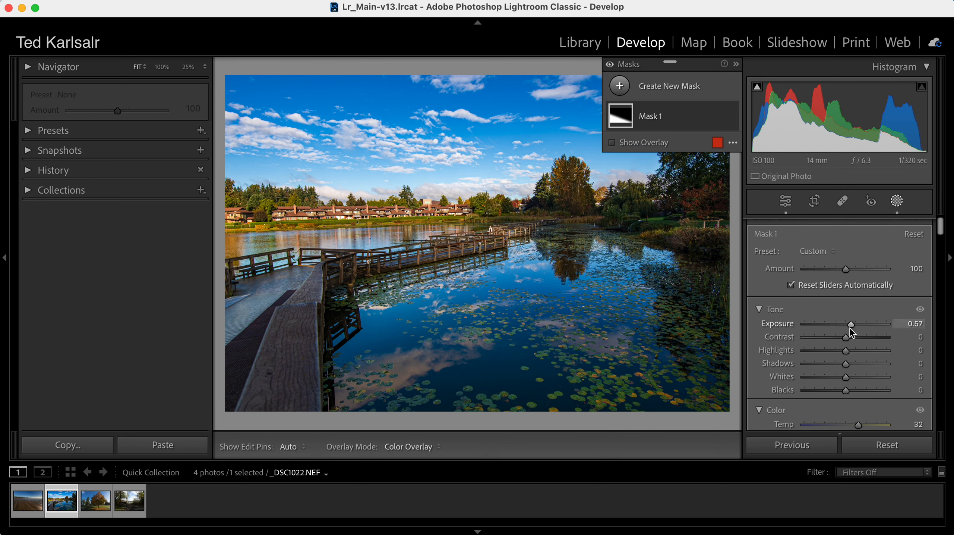
pyautogui.moveTo(852, 325); pyautogui.dragTo(858, 324)
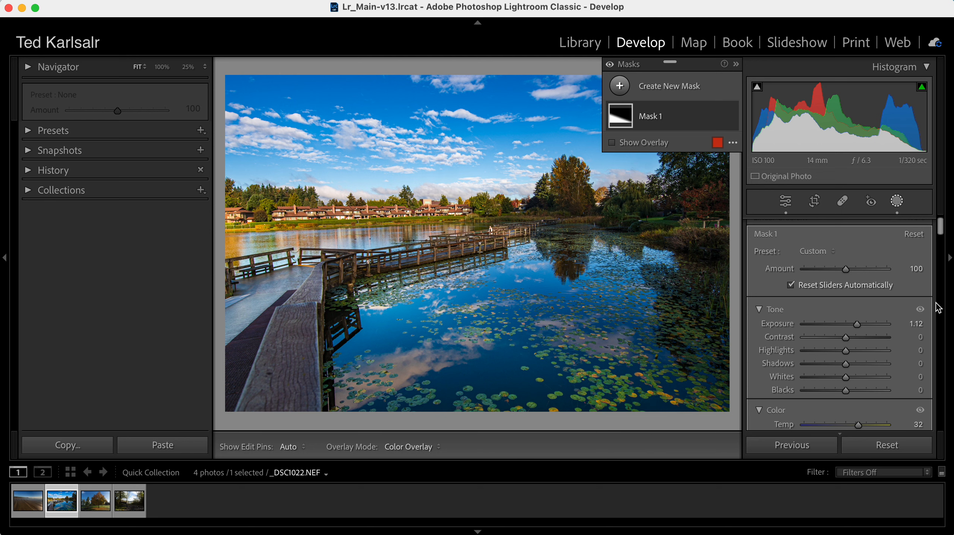
# - Add a Select Sky mask to the lake photo and lower its Exposure to -0.52
pyautogui.click(619, 86)
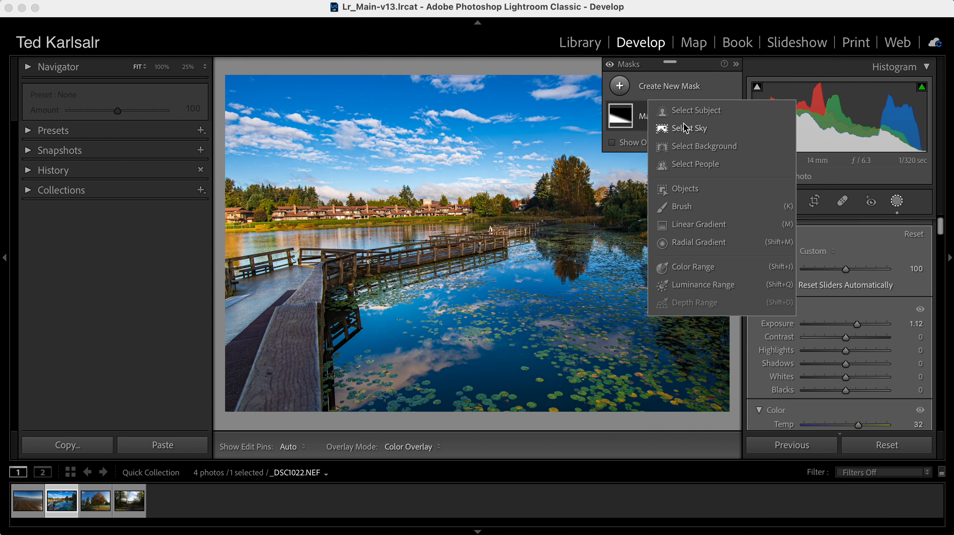
pyautogui.click(699, 127)
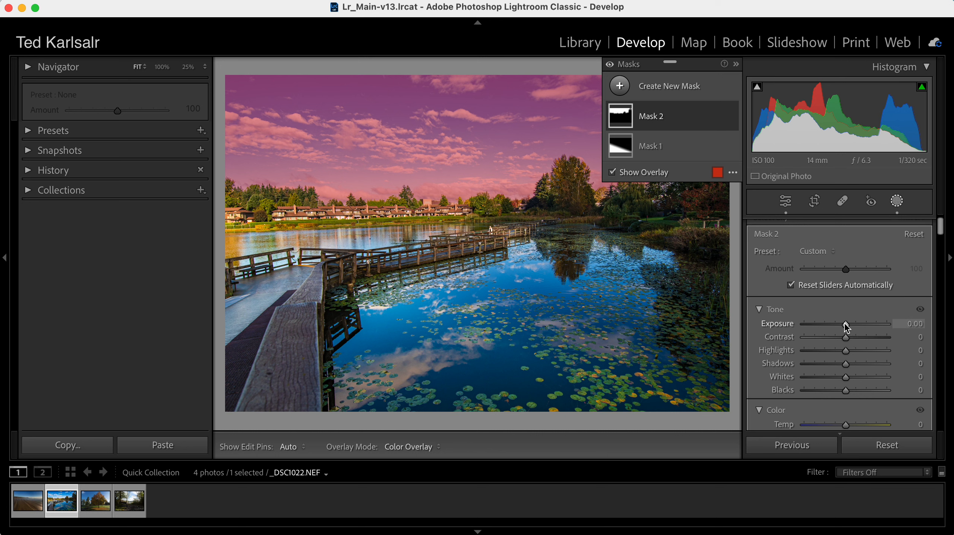
pyautogui.moveTo(845, 324); pyautogui.dragTo(840, 325)
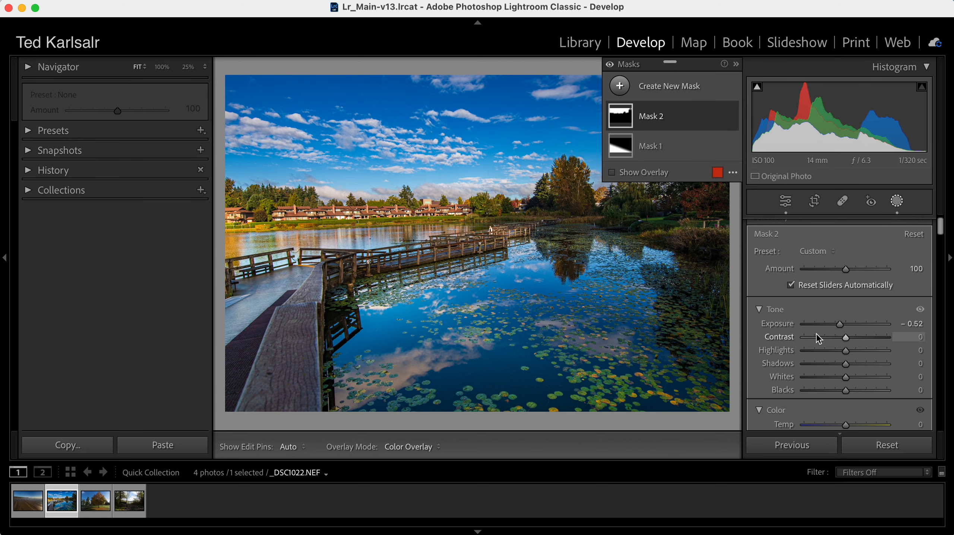
# - Compare the masked lake photo with its before version twice, and close the masking tools
pyautogui.press('\\')
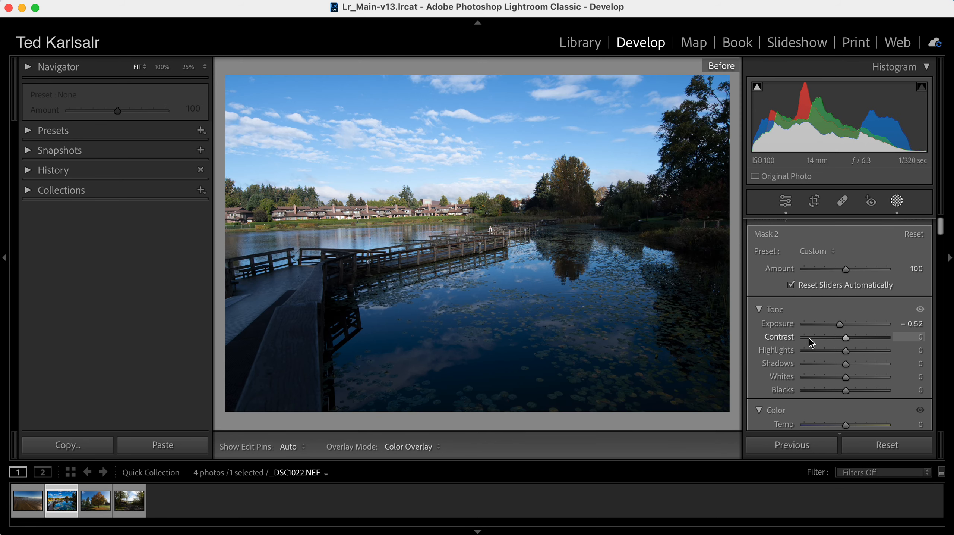
pyautogui.press('\\')
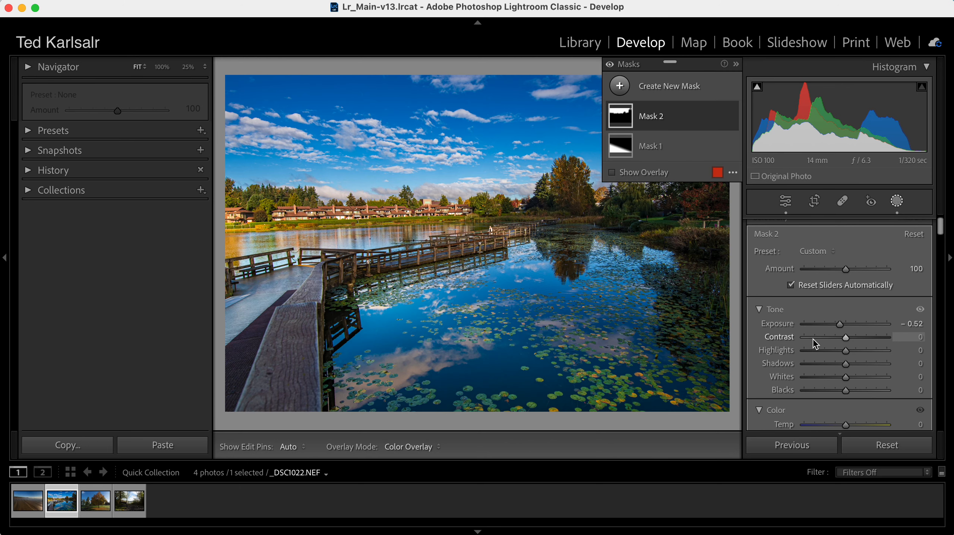
pyautogui.press('\\')
pyautogui.press('\\')
pyautogui.click(897, 202)
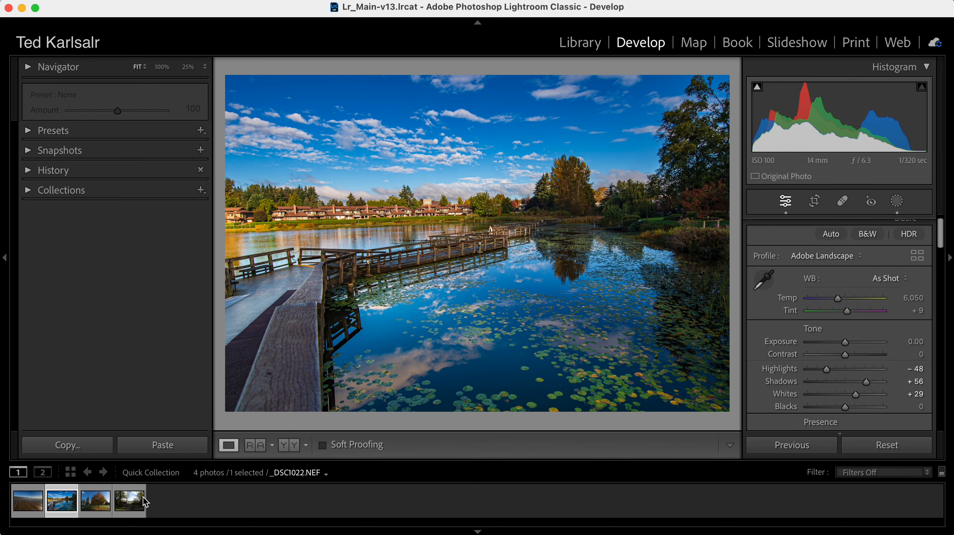
# - On the autumn tree photo, add a linear gradient mask from the bright right side toward the trunk, with Exposure -0.74
pyautogui.click(107, 508)
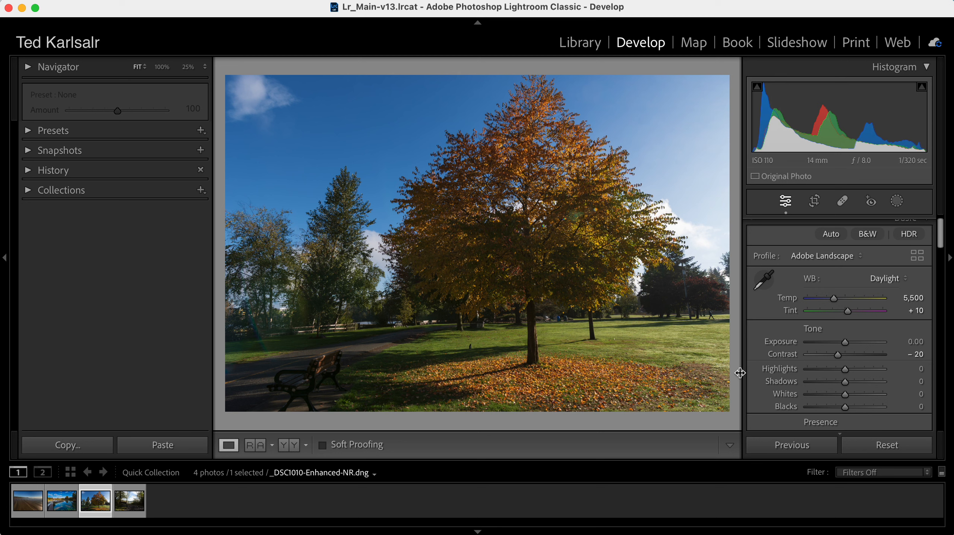
pyautogui.click(897, 202)
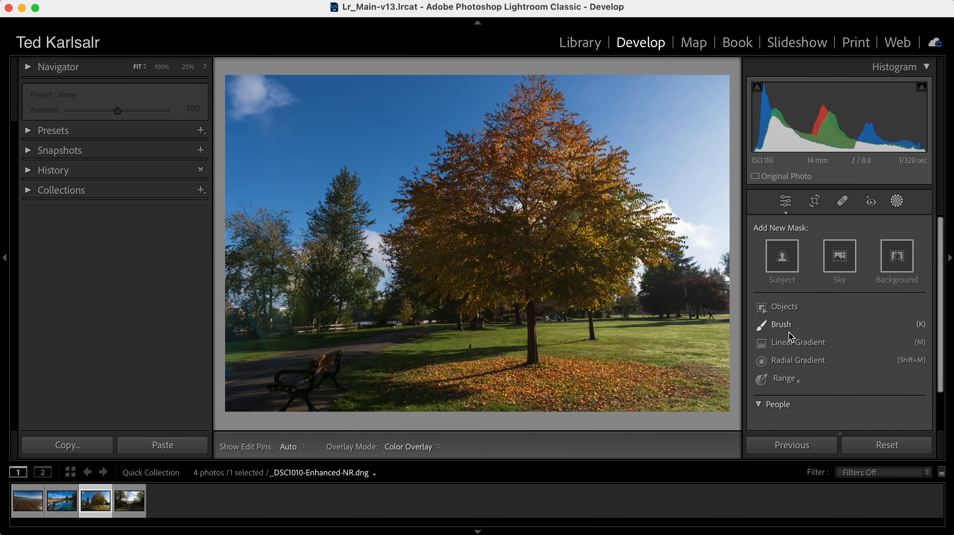
pyautogui.click(800, 343)
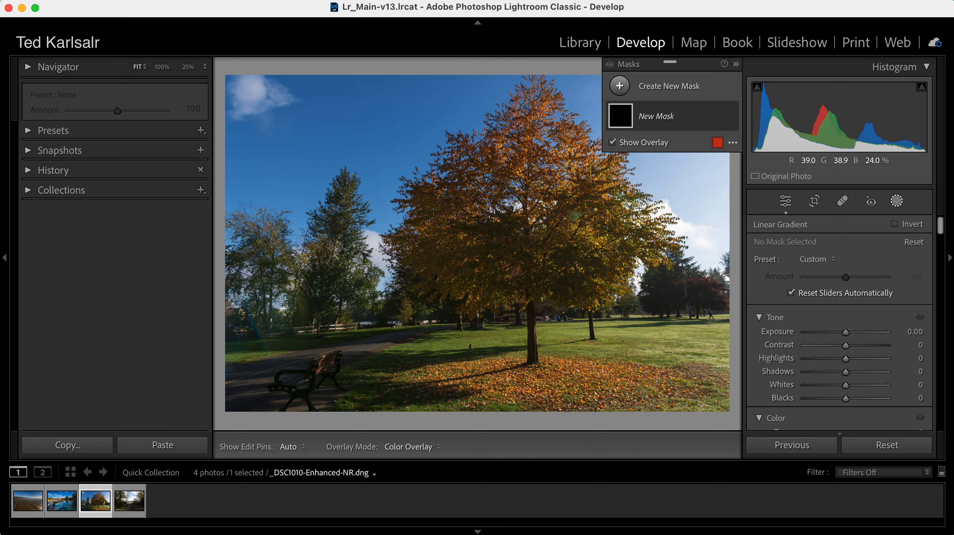
pyautogui.moveTo(634, 206); pyautogui.dragTo(539, 279)
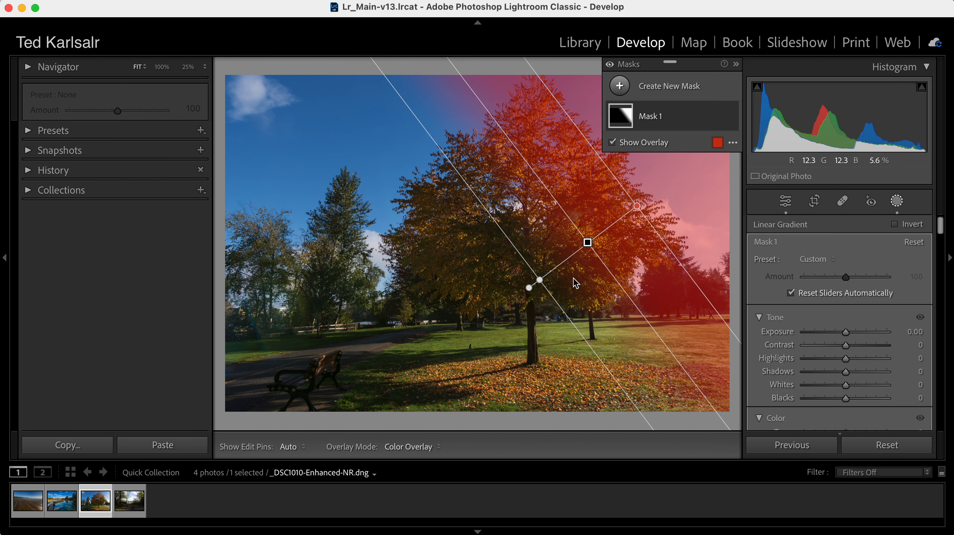
pyautogui.moveTo(849, 338); pyautogui.dragTo(842, 341)
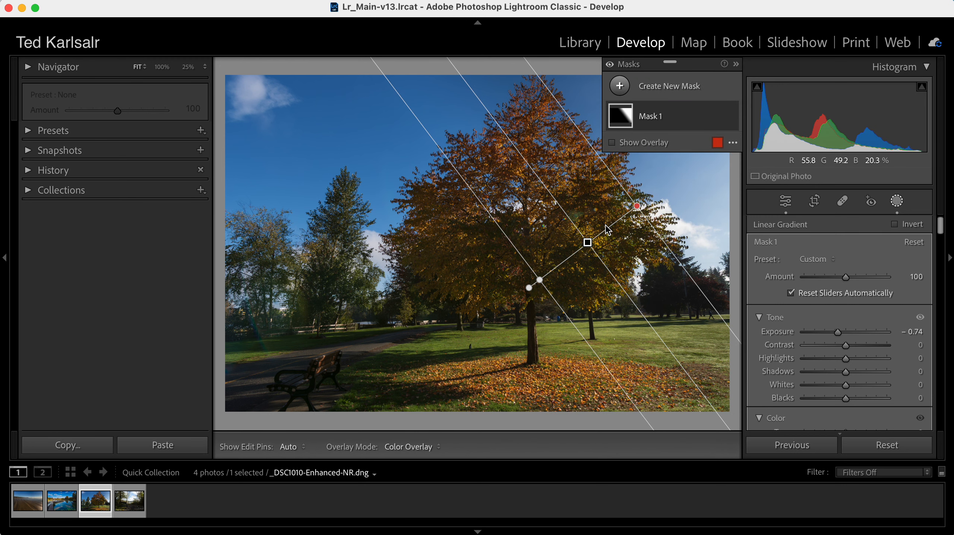
# - Subtract a Color Range from the tree photo's gradient mask, sampling the shaded golden leaves on the tree's right side
pyautogui.moveTo(587, 241)
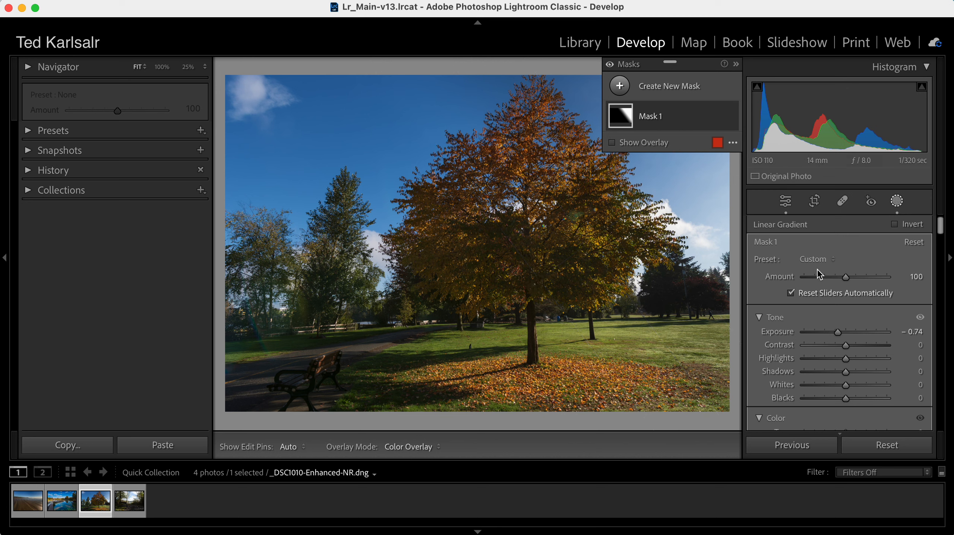
pyautogui.click(690, 121)
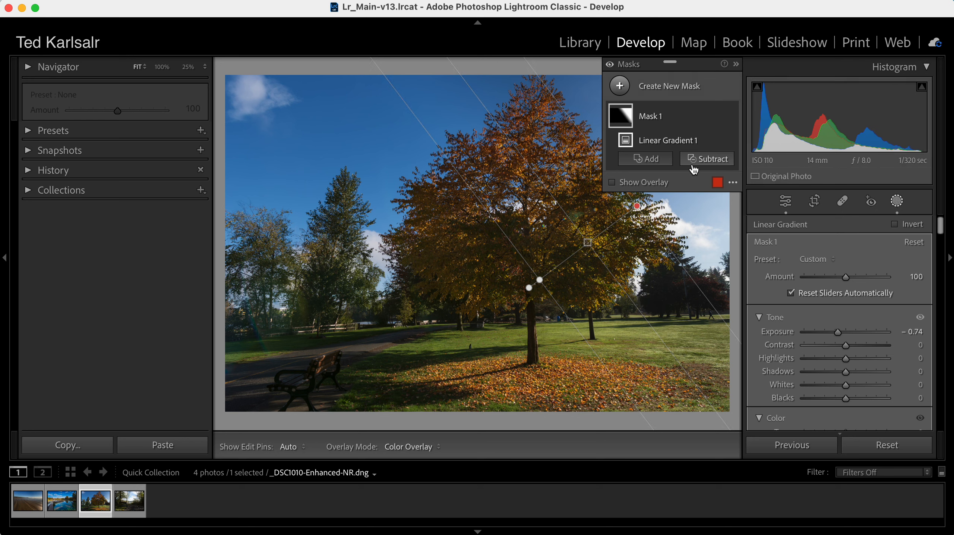
pyautogui.click(710, 164)
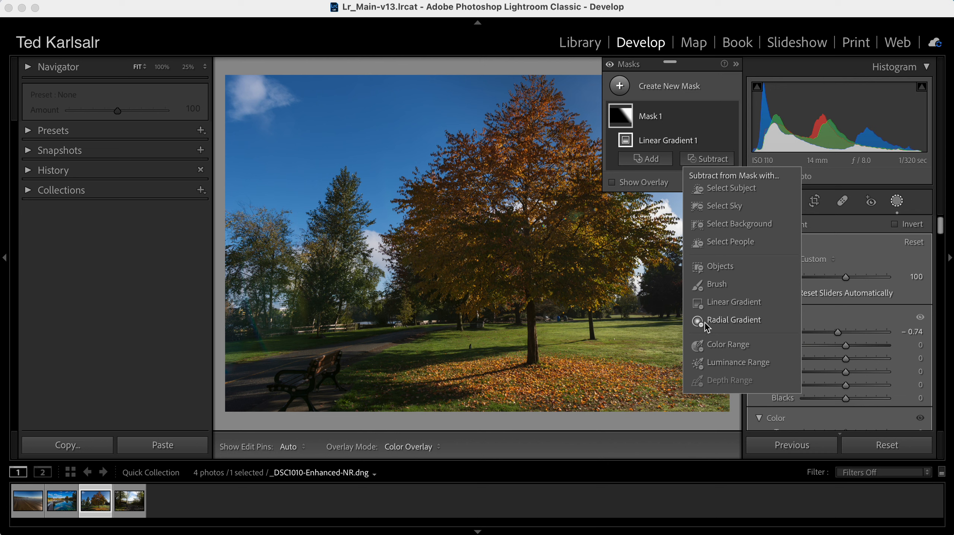
pyautogui.click(726, 346)
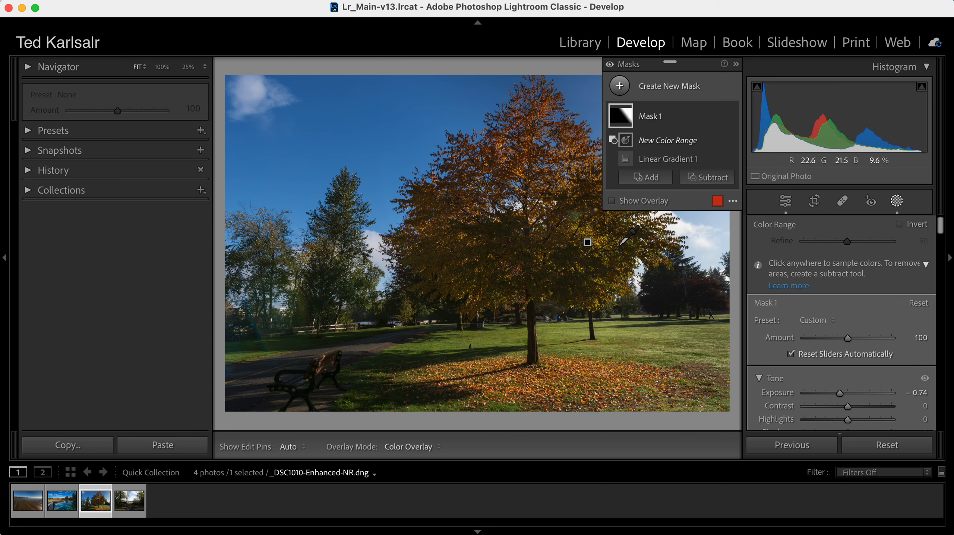
pyautogui.click(612, 261)
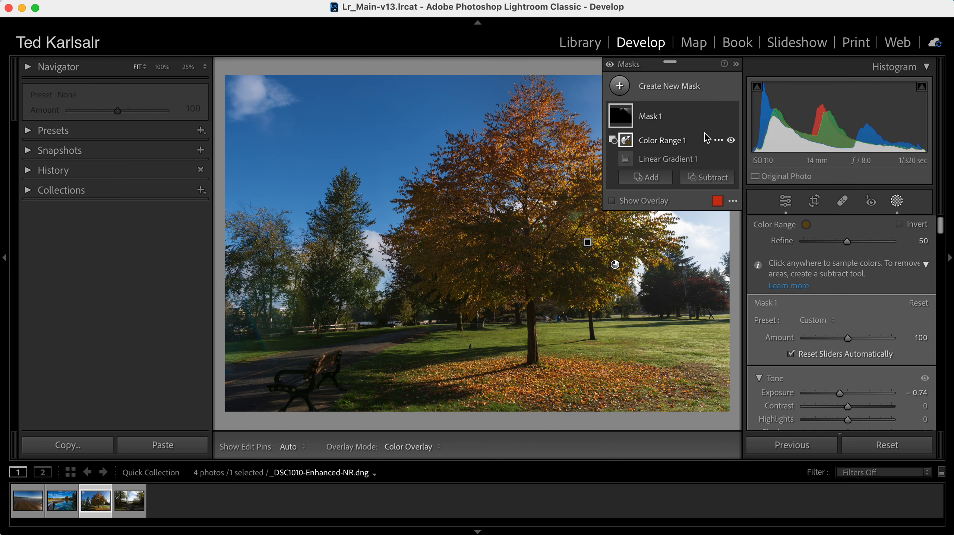
# - Toggle the Color Range subtraction off and on repeatedly to compare its effect on the tree
pyautogui.click(732, 141)
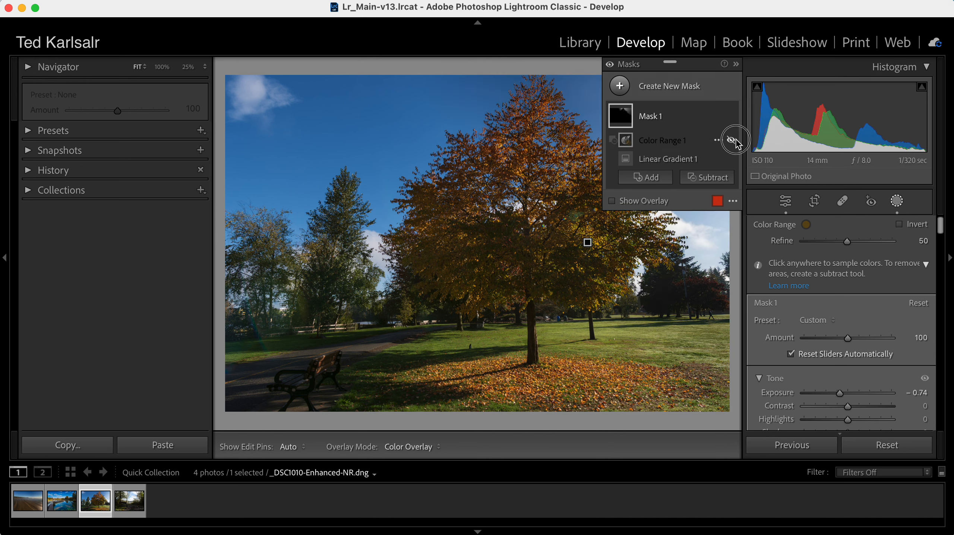
pyautogui.click(733, 141)
pyautogui.click(732, 142)
pyautogui.click(733, 142)
pyautogui.click(733, 142)
pyautogui.click(732, 141)
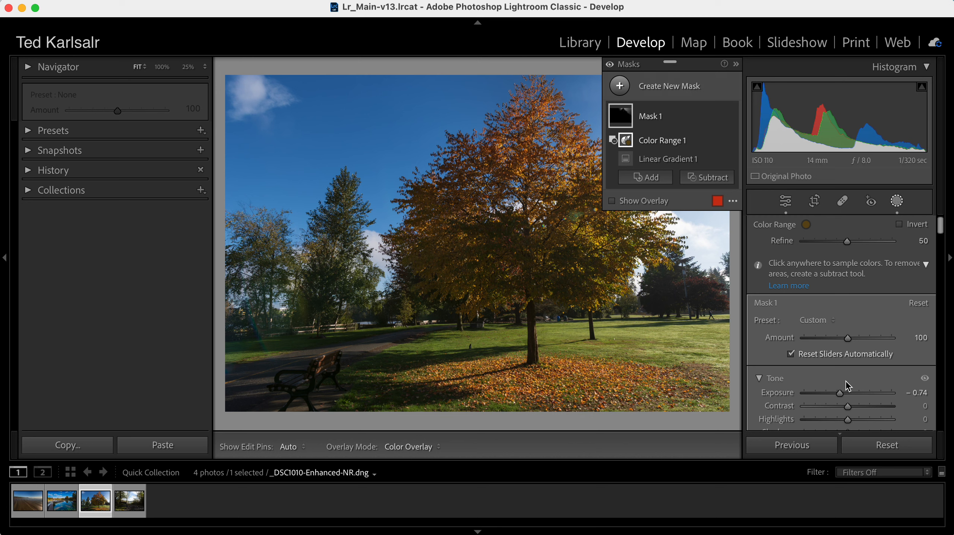
# - Darken the bright-side gradient mask further to Exposure -1.44 and collapse its component list
pyautogui.moveTo(841, 394); pyautogui.dragTo(836, 394)
pyautogui.click(692, 125)
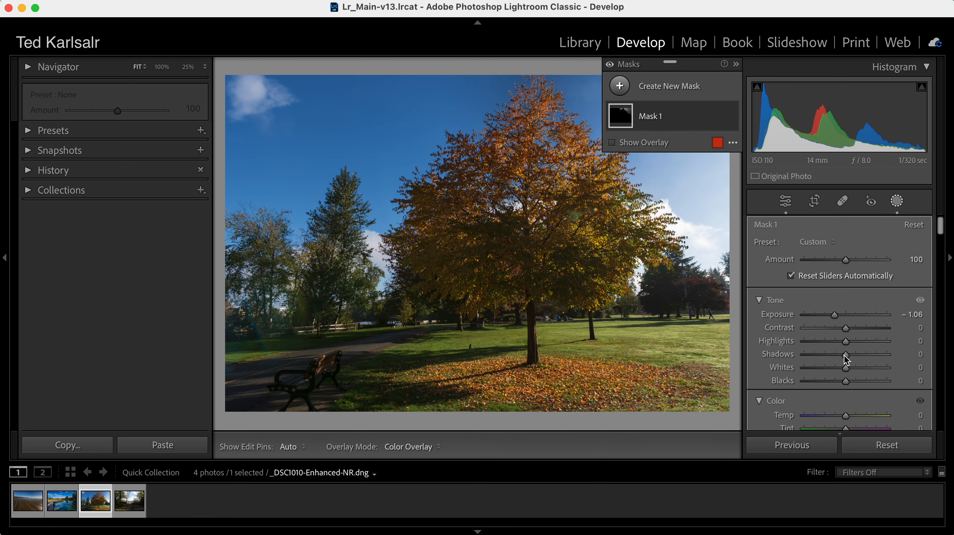
pyautogui.moveTo(837, 316); pyautogui.dragTo(834, 317)
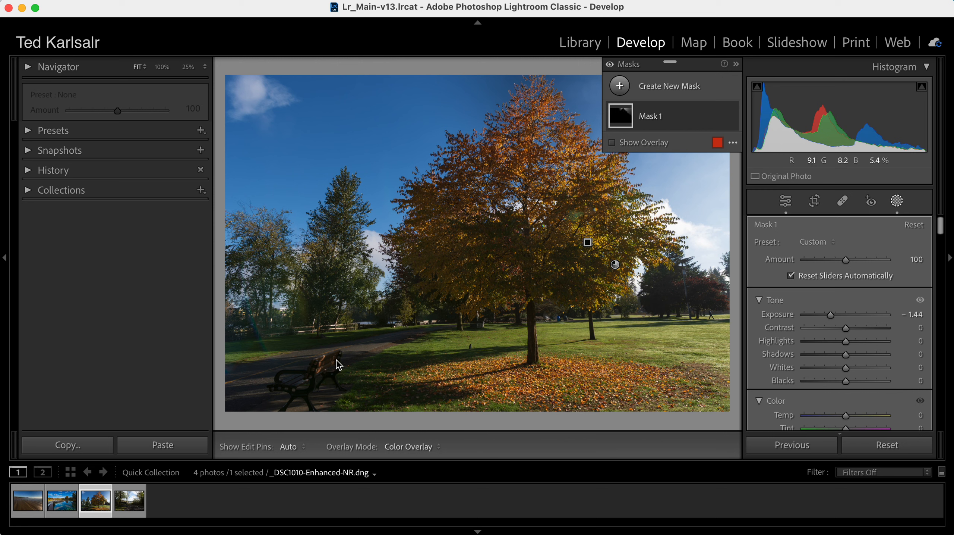
# - Add a second linear gradient mask over the bench and foreground grass, adjusting both edges so it fades out above the path
pyautogui.click(621, 87)
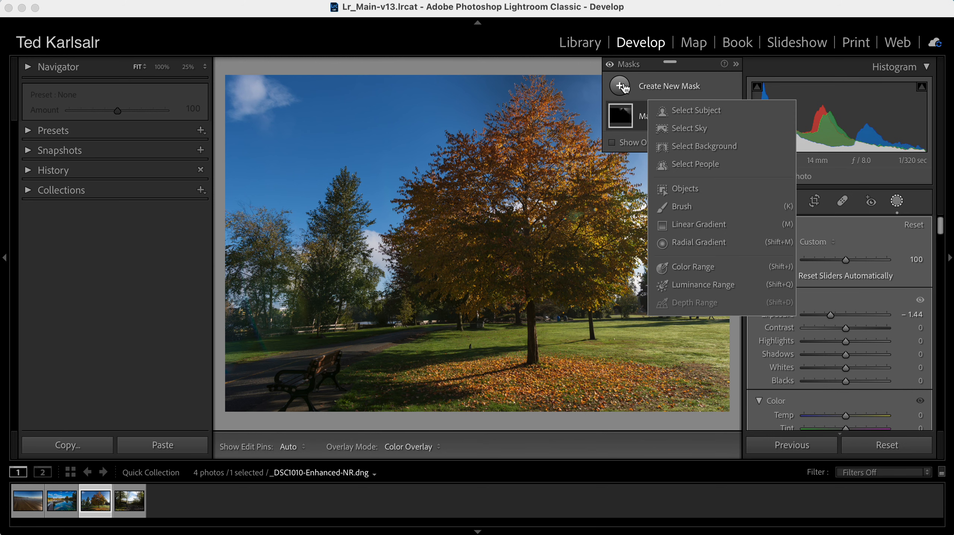
pyautogui.click(699, 225)
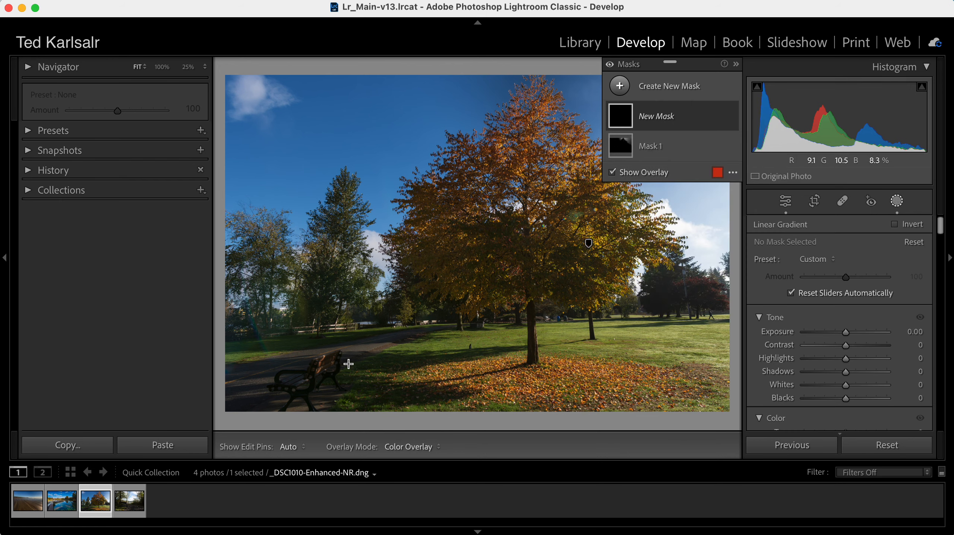
pyautogui.moveTo(332, 375); pyautogui.dragTo(351, 295)
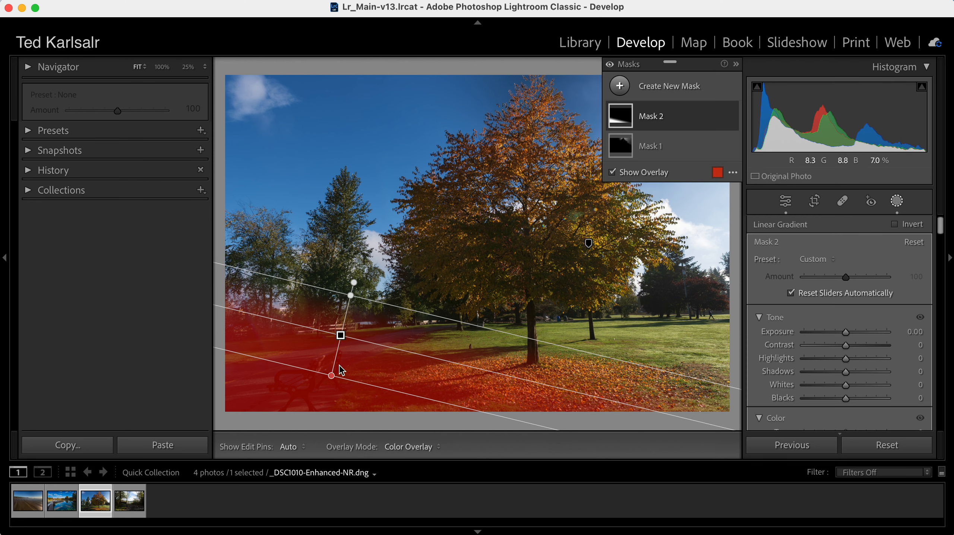
pyautogui.moveTo(333, 374); pyautogui.dragTo(336, 354)
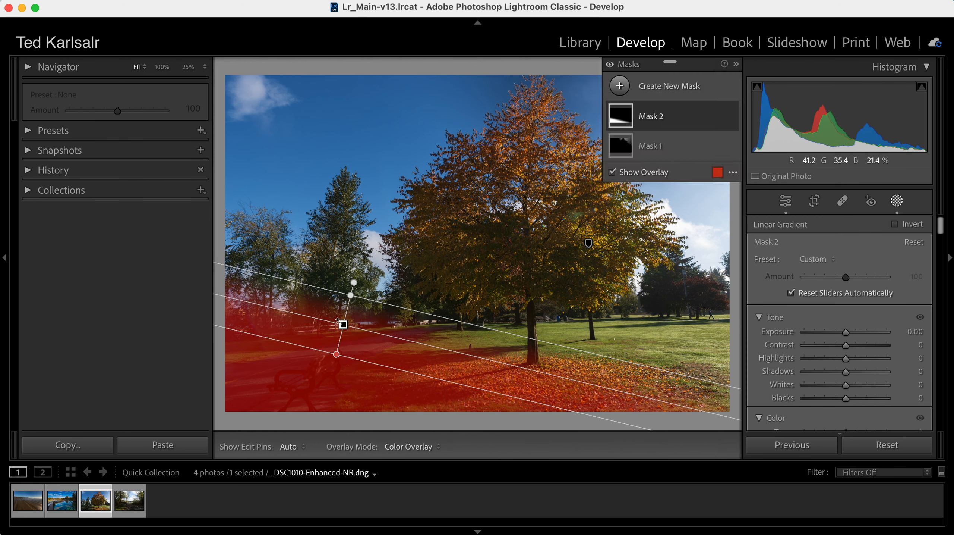
pyautogui.moveTo(349, 293); pyautogui.dragTo(353, 279)
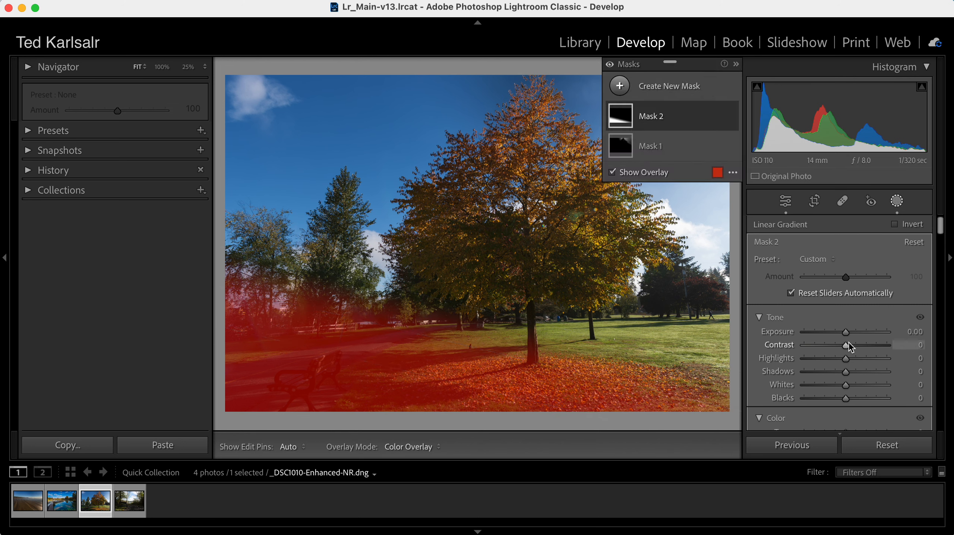
# - Set the bench-area gradient mask's Exposure to 1.13, Whites to 22 and Saturation to 57, and compare with the mask hidden
pyautogui.moveTo(849, 334); pyautogui.dragTo(860, 336)
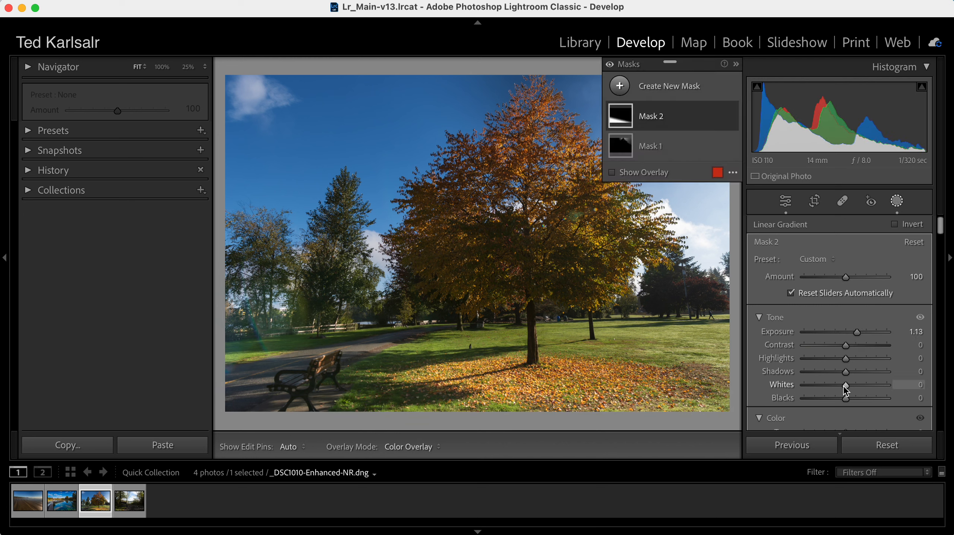
pyautogui.moveTo(847, 384); pyautogui.dragTo(854, 385)
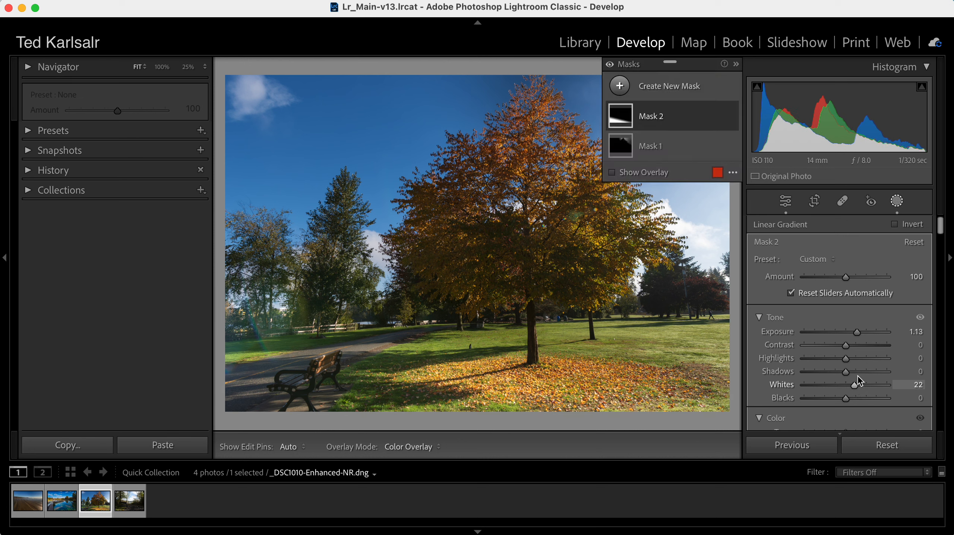
pyautogui.moveTo(942, 229)
pyautogui.mouseDown()
pyautogui.moveTo(950, 285)
pyautogui.moveTo(943, 241)
pyautogui.mouseUp()
pyautogui.moveTo(846, 279); pyautogui.dragTo(869, 279)
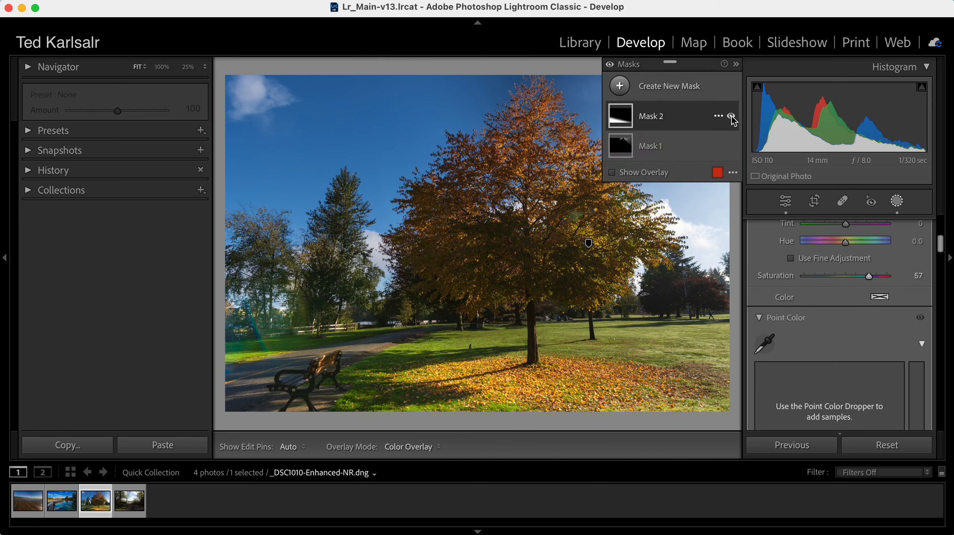
pyautogui.click(732, 116)
pyautogui.click(733, 117)
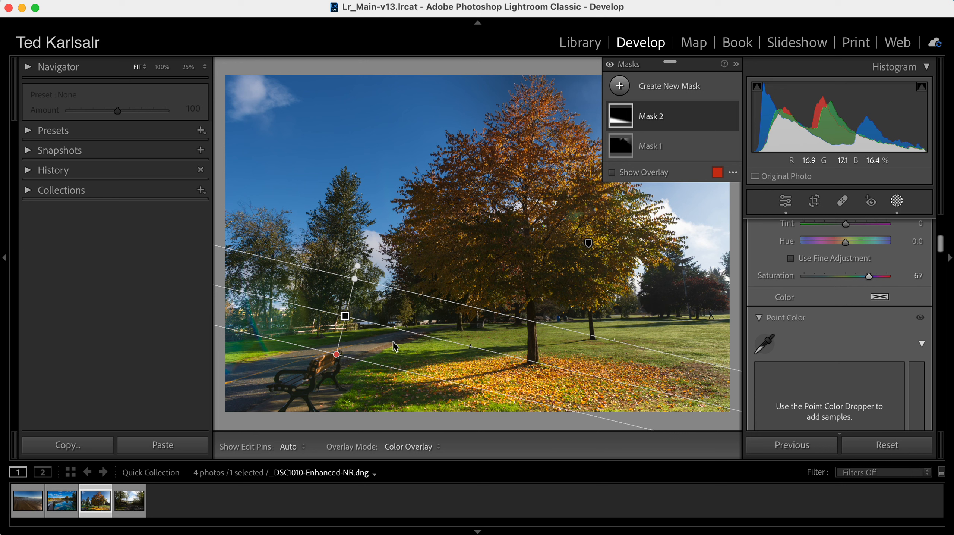
# - Add a brush to the bench-area gradient mask and paint over the far path and the grass strip behind the bench
pyautogui.moveTo(712, 123)
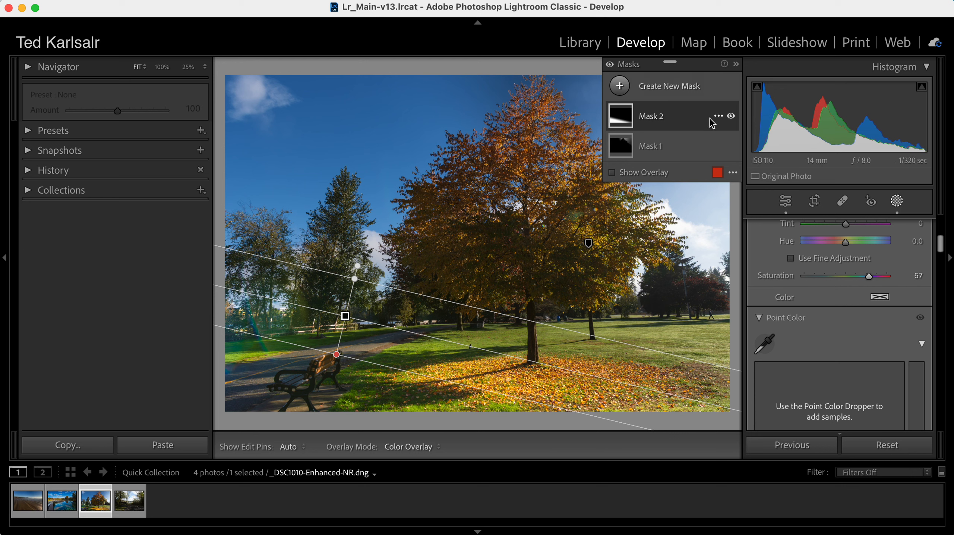
pyautogui.click(663, 120)
pyautogui.click(656, 160)
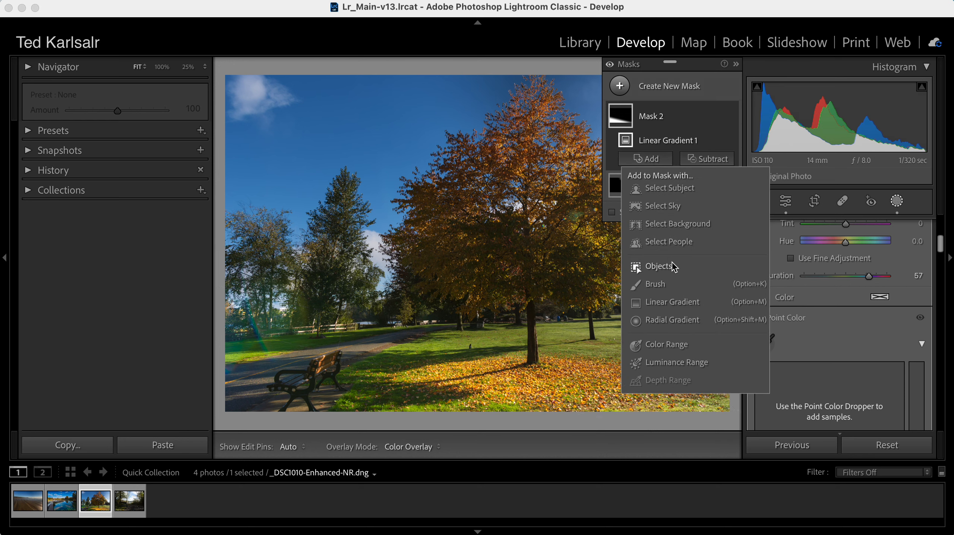
pyautogui.click(656, 284)
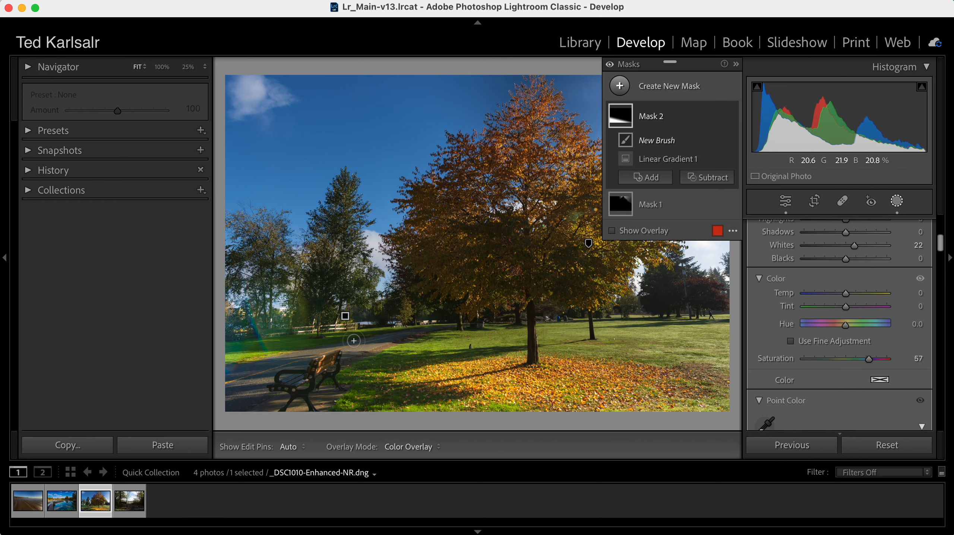
pyautogui.press('h')
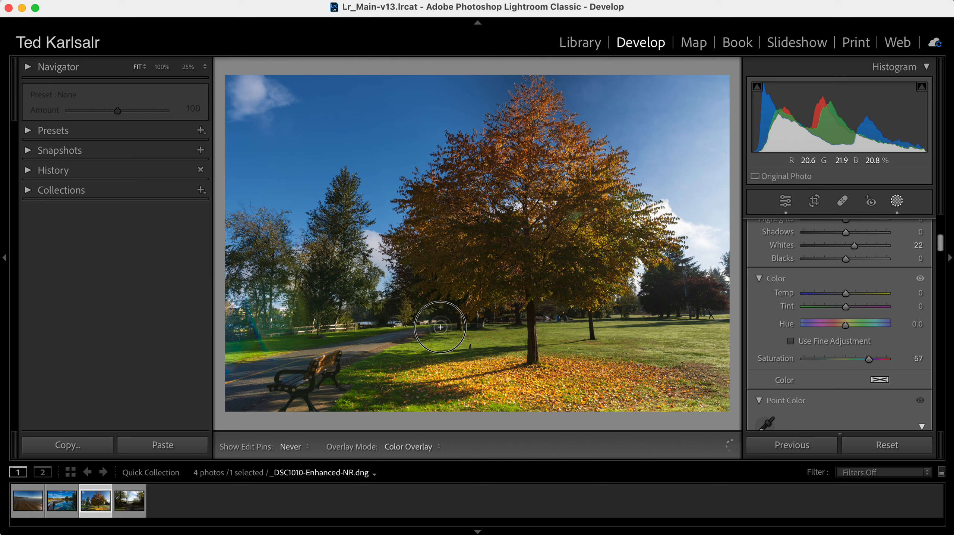
pyautogui.moveTo(438, 323); pyautogui.dragTo(389, 328)
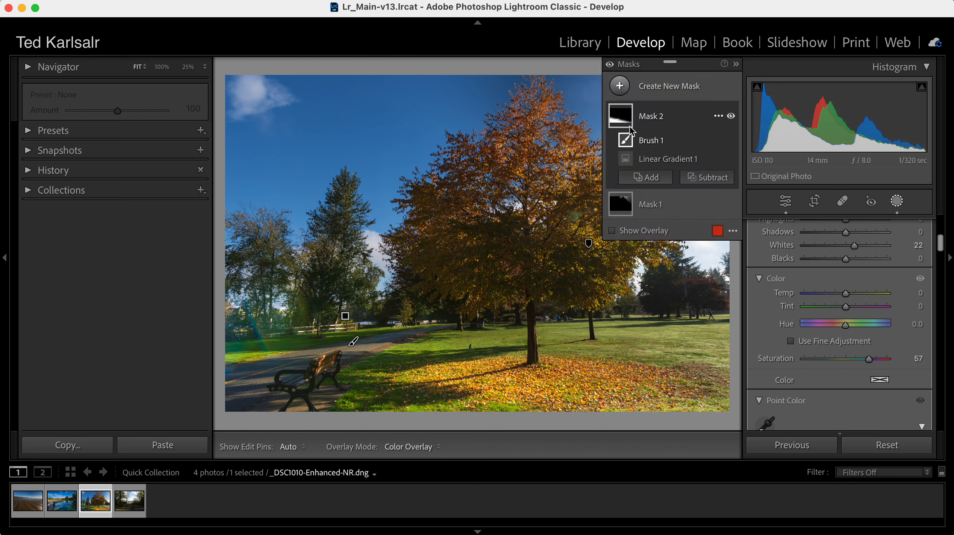
pyautogui.moveTo(627, 128)
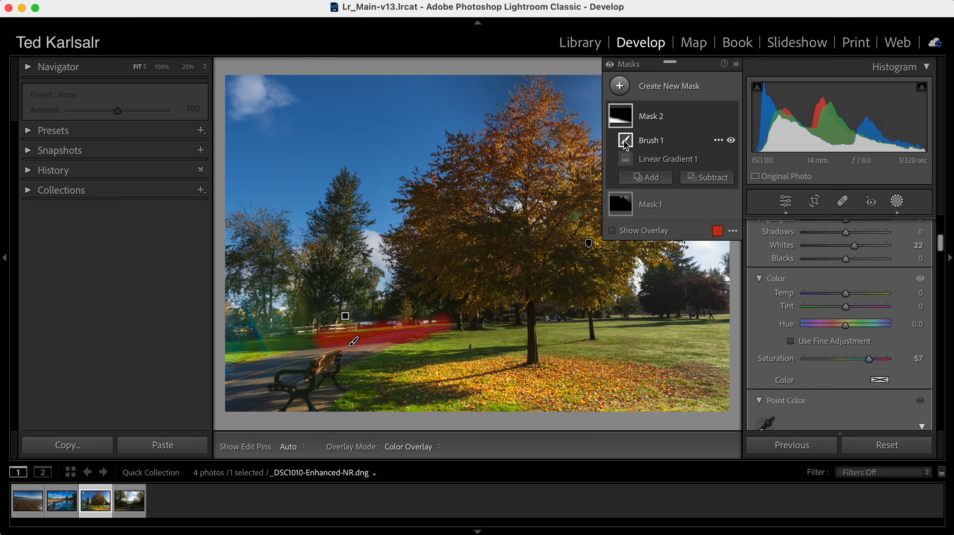
pyautogui.press('h')
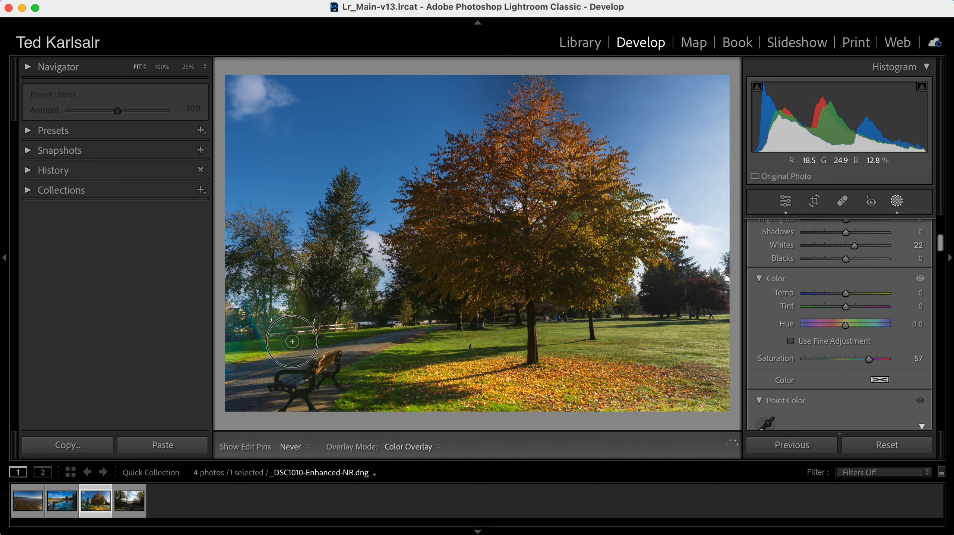
pyautogui.press('h')
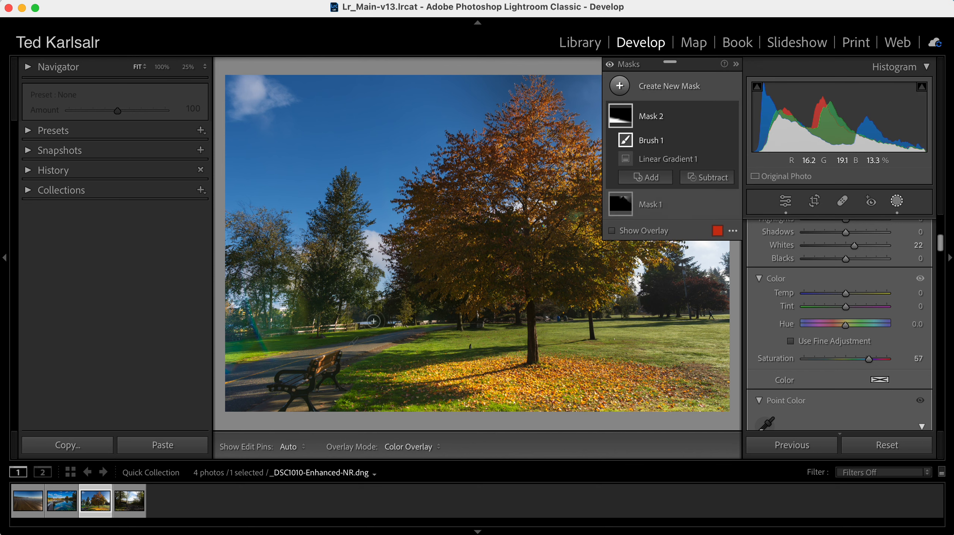
pyautogui.press('h')
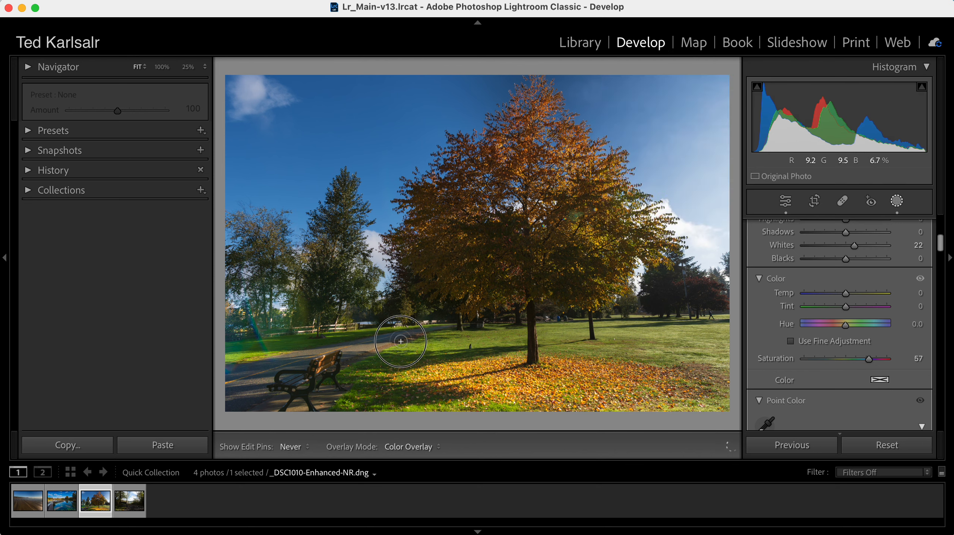
pyautogui.press('h')
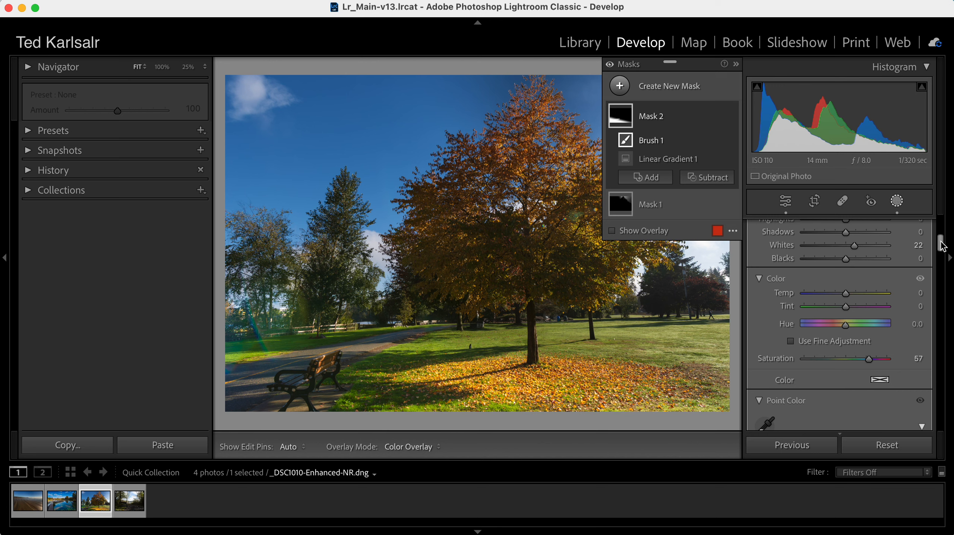
# - Set the bench-area mask's Exposure to 1.53, close masking and compare the photo with its before version
pyautogui.moveTo(942, 245); pyautogui.dragTo(941, 228)
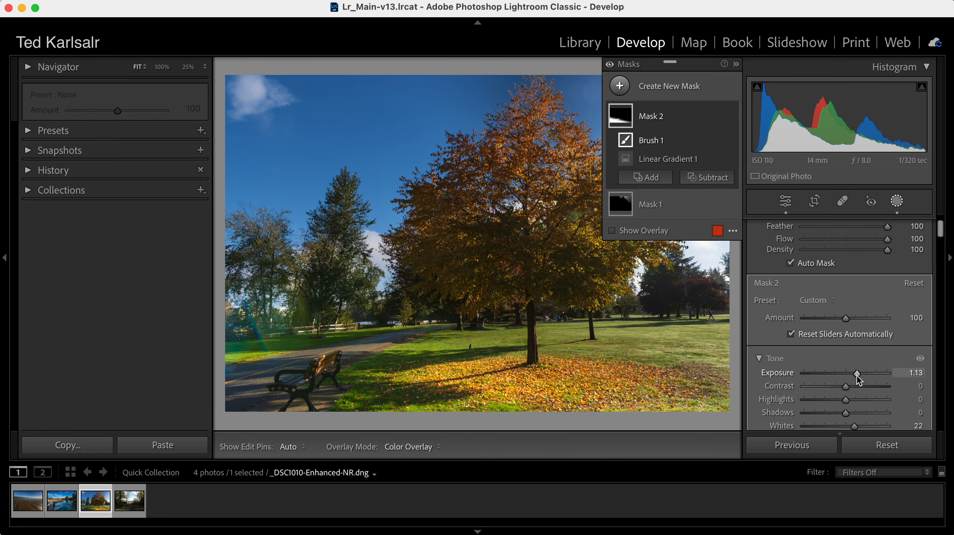
pyautogui.moveTo(858, 376); pyautogui.dragTo(865, 376)
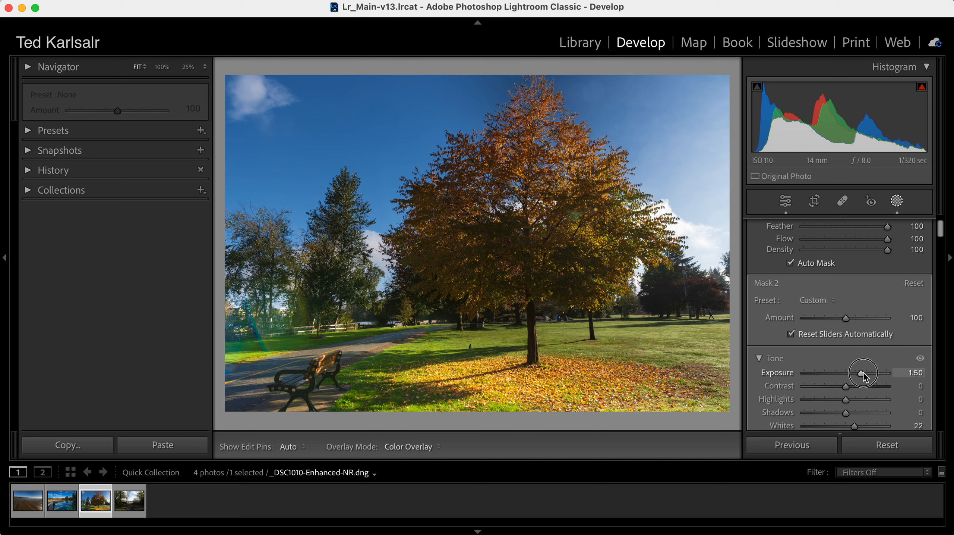
pyautogui.moveTo(865, 376); pyautogui.dragTo(866, 375)
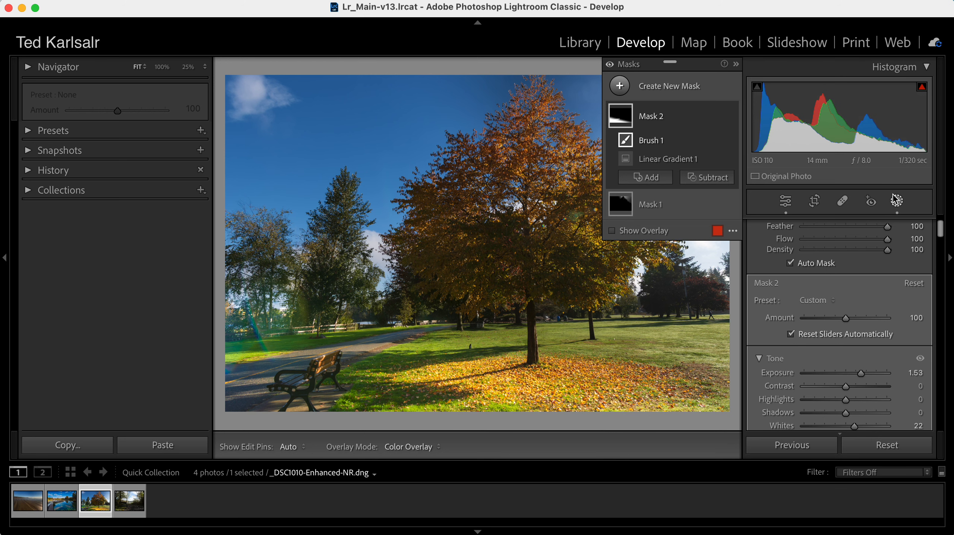
pyautogui.click(895, 205)
pyautogui.press('\\')
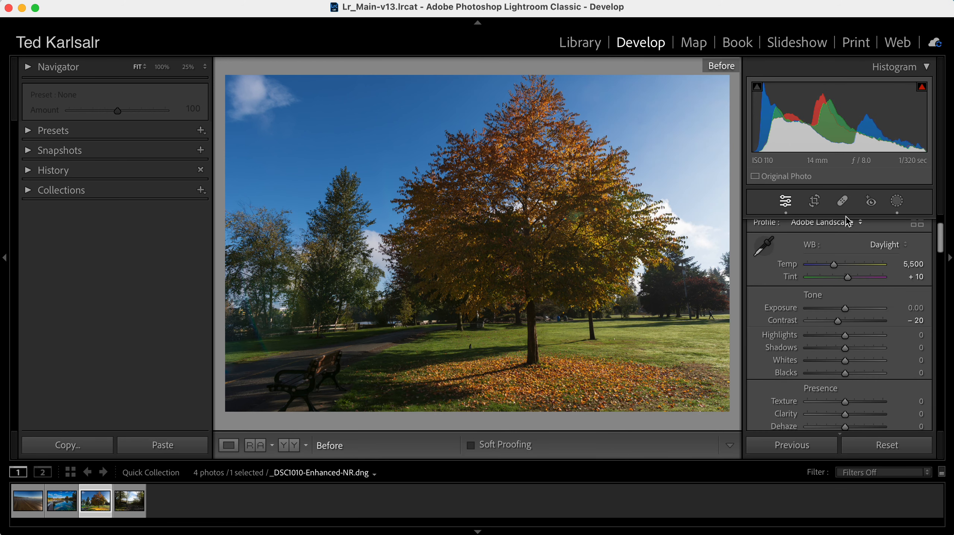
pyautogui.press('\\')
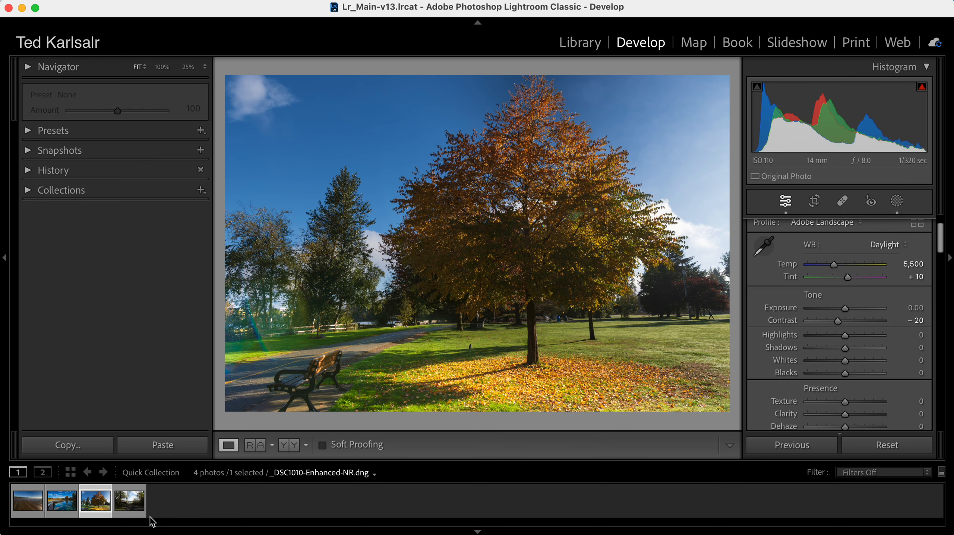
# - Open the shaded lakeside bench photo and apply the Adobe Landscape profile
pyautogui.click(131, 509)
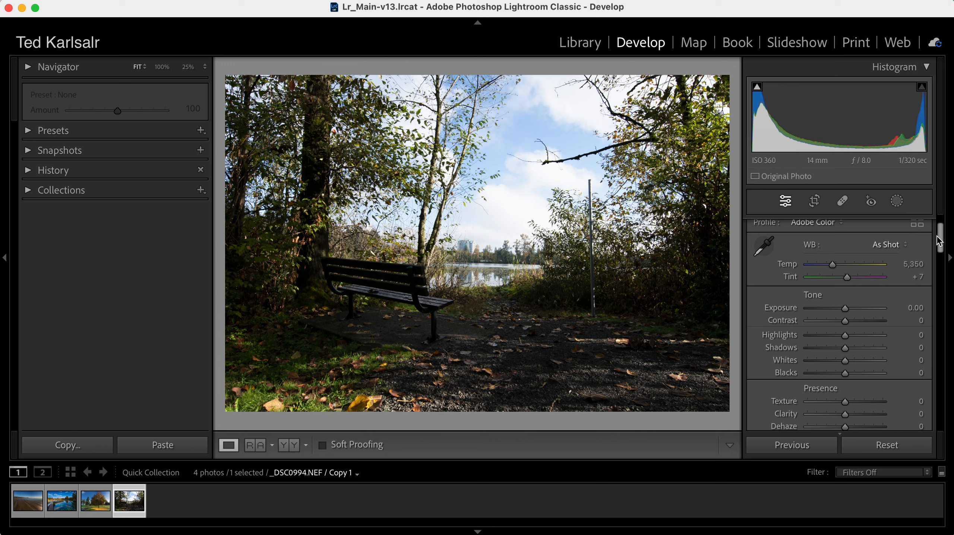
pyautogui.scroll(3, 940, 240)
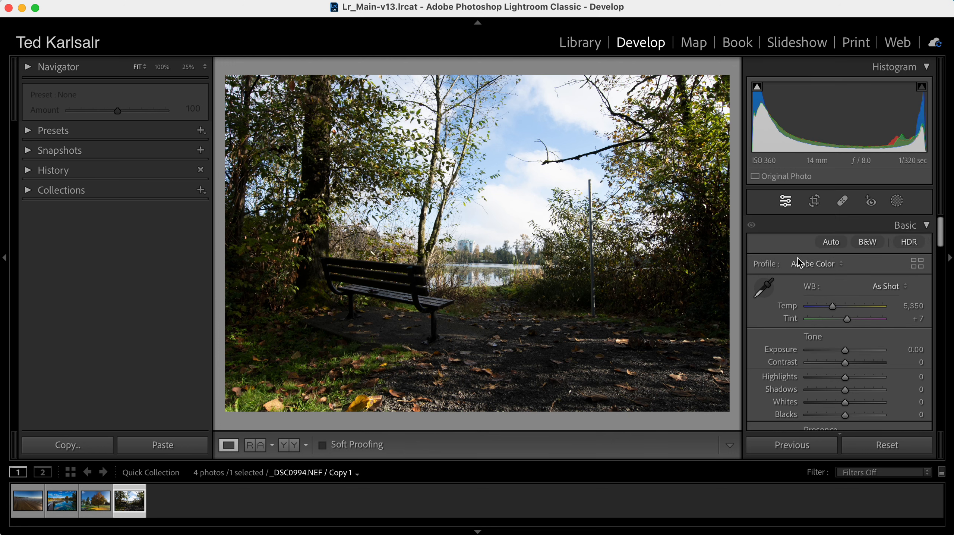
pyautogui.click(842, 266)
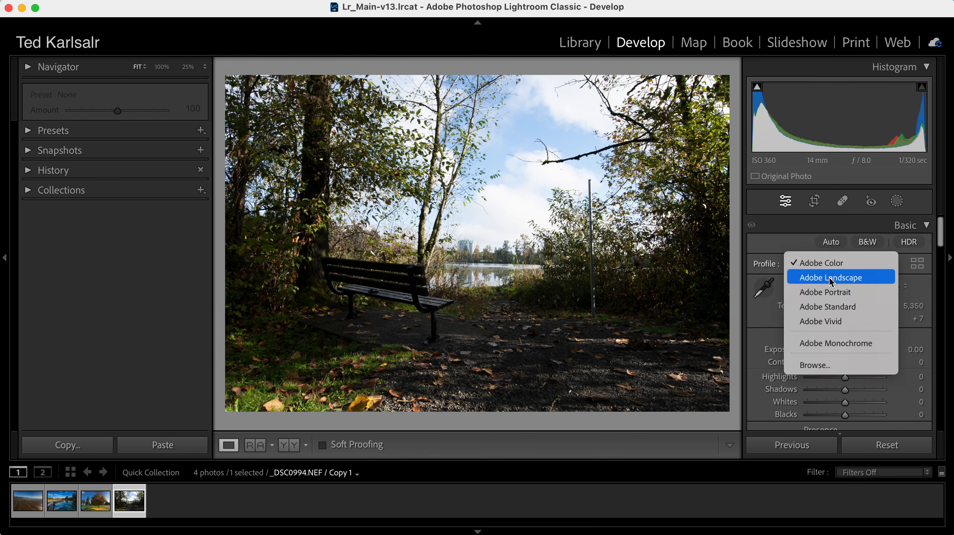
pyautogui.click(832, 279)
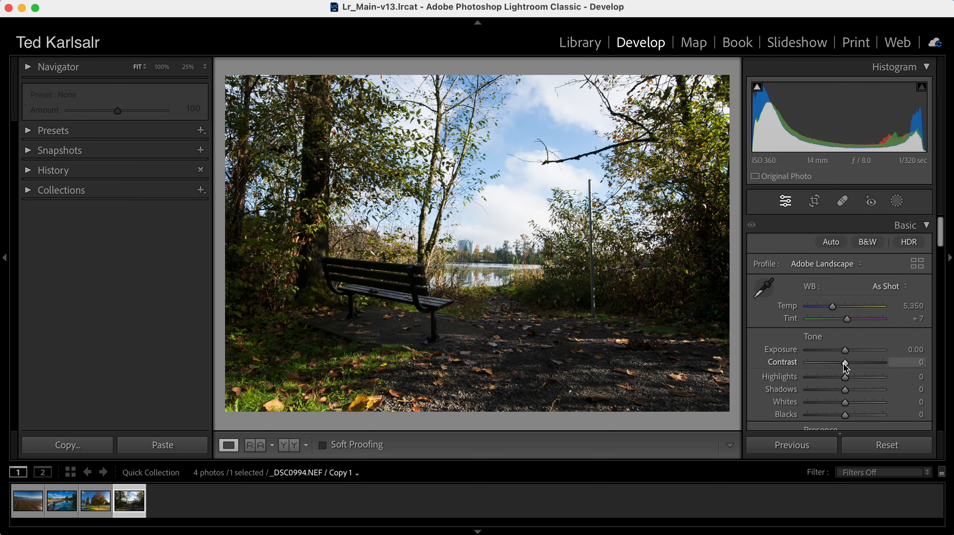
# - Set the lakeside photo's Highlights to -82, Shadows to +47, Dehaze to +38 and Vibrance to +39
pyautogui.scroll(-5, 942, 239)
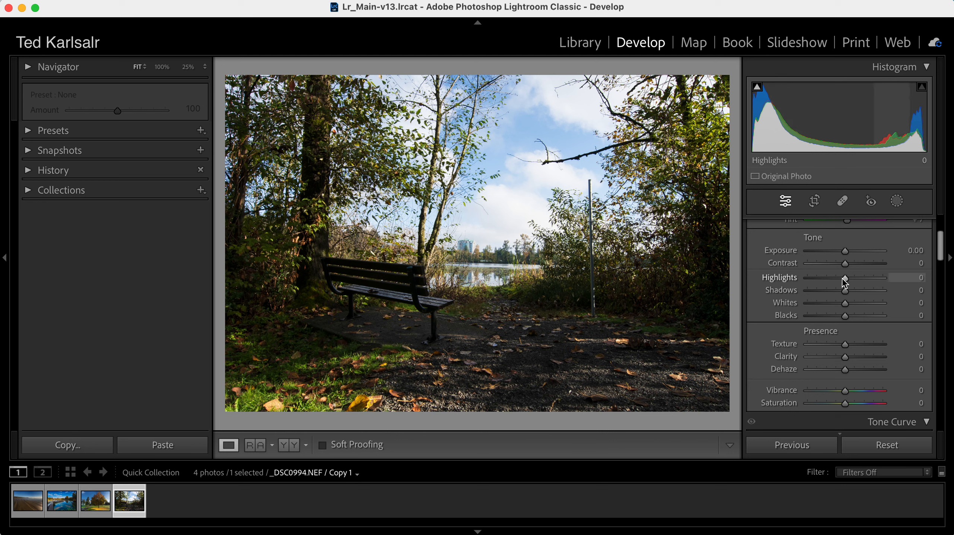
pyautogui.moveTo(846, 282); pyautogui.dragTo(863, 293)
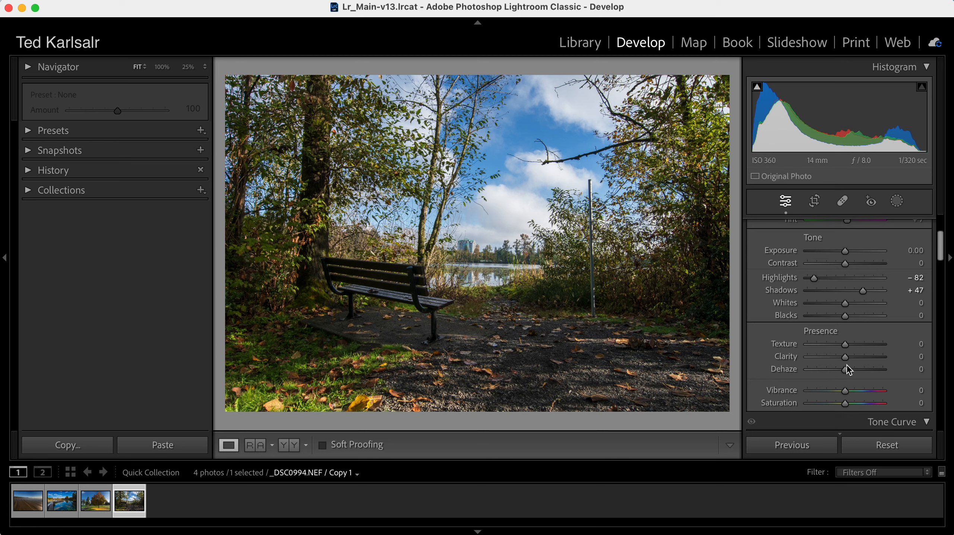
pyautogui.moveTo(846, 369); pyautogui.dragTo(866, 388)
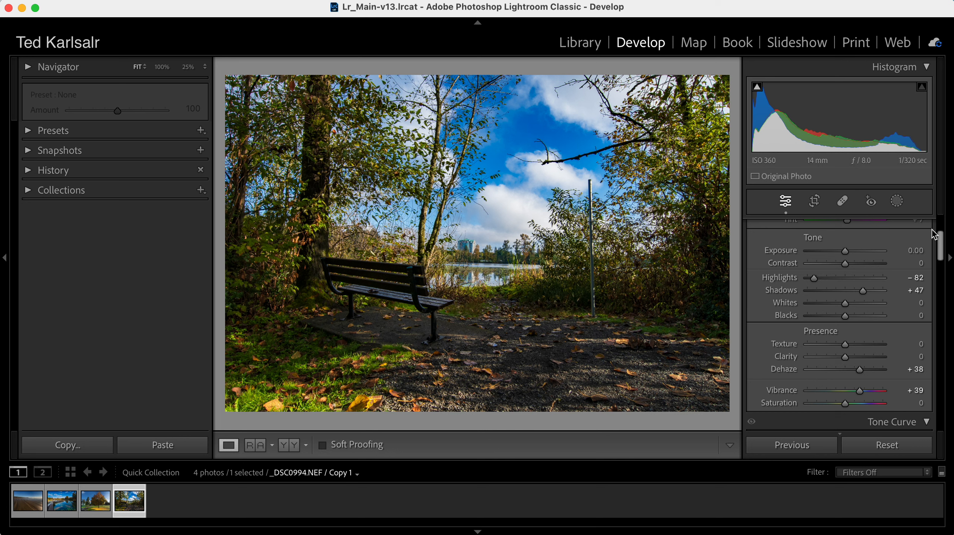
# - Add a linear gradient mask covering the bench and foreground ground, slightly tilted and fading out above the lake
pyautogui.click(897, 202)
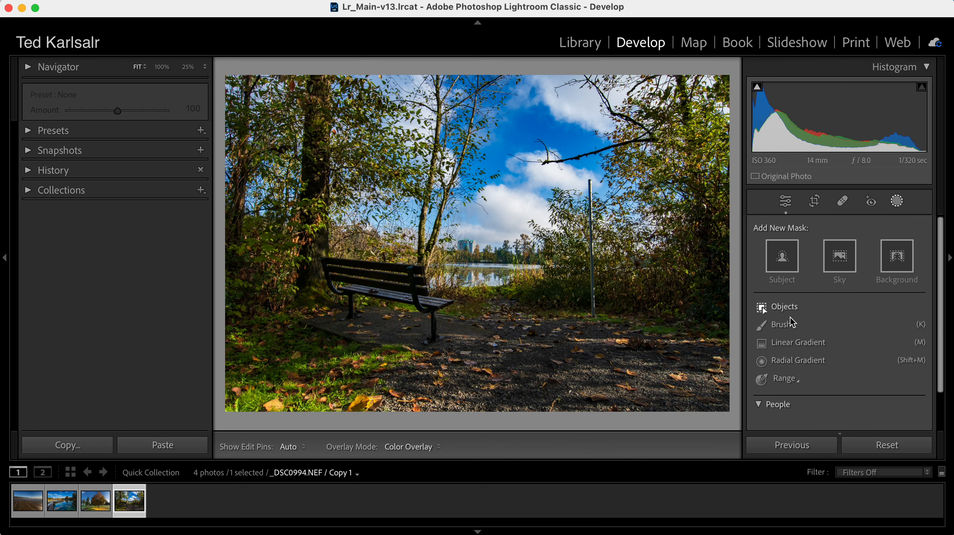
pyautogui.click(788, 342)
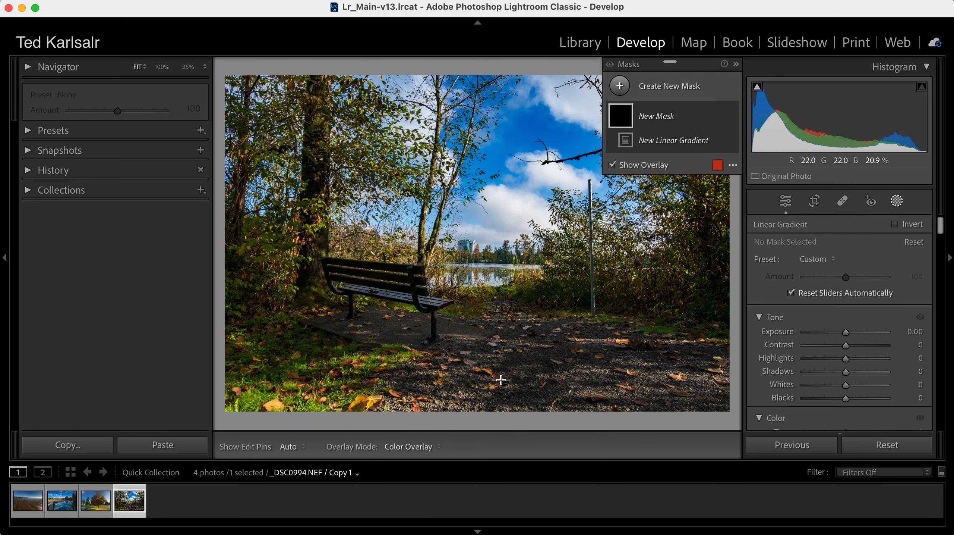
pyautogui.moveTo(491, 305); pyautogui.dragTo(505, 218)
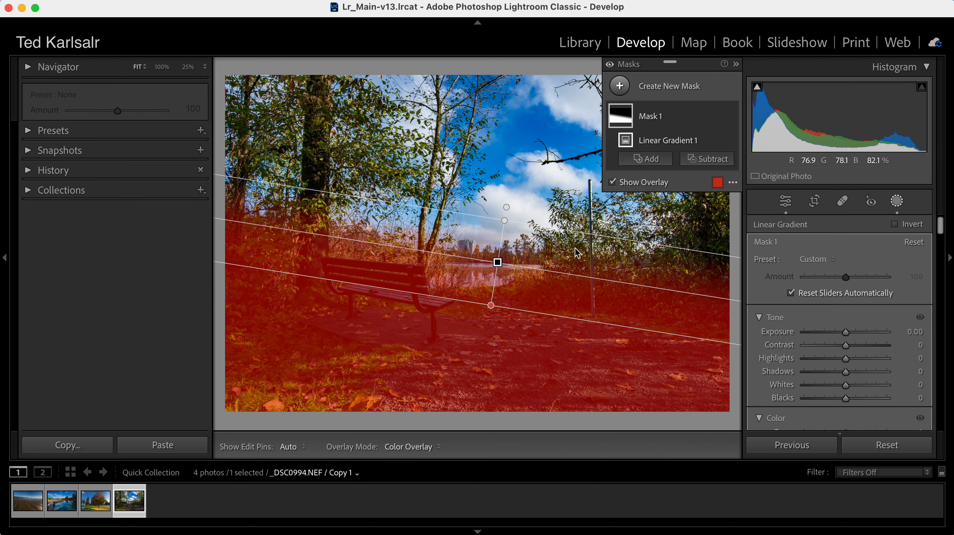
# - Set the foreground gradient mask's Exposure to 1.30, Shadows to 18, Saturation to 49, and Texture and Dehaze to 30
pyautogui.moveTo(847, 333); pyautogui.dragTo(863, 340)
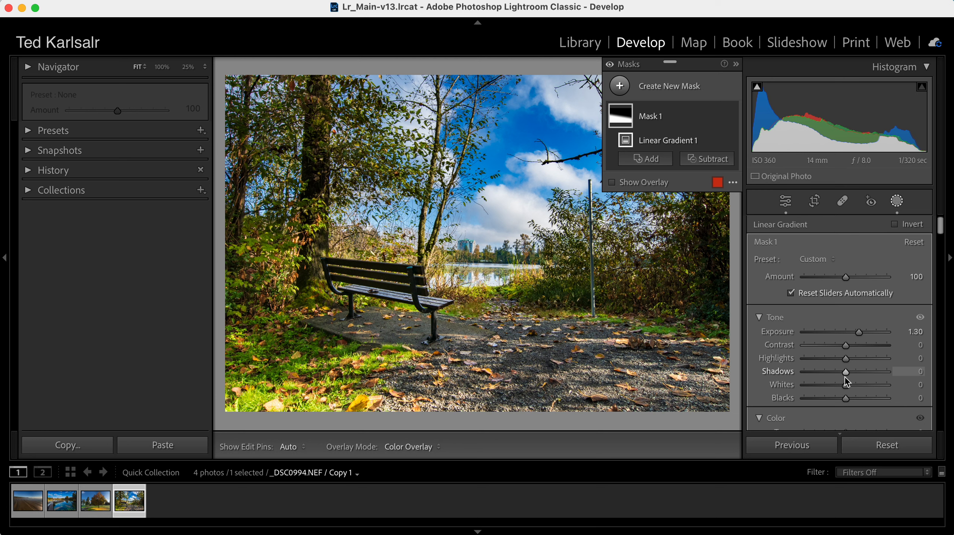
pyautogui.moveTo(847, 373); pyautogui.dragTo(856, 374)
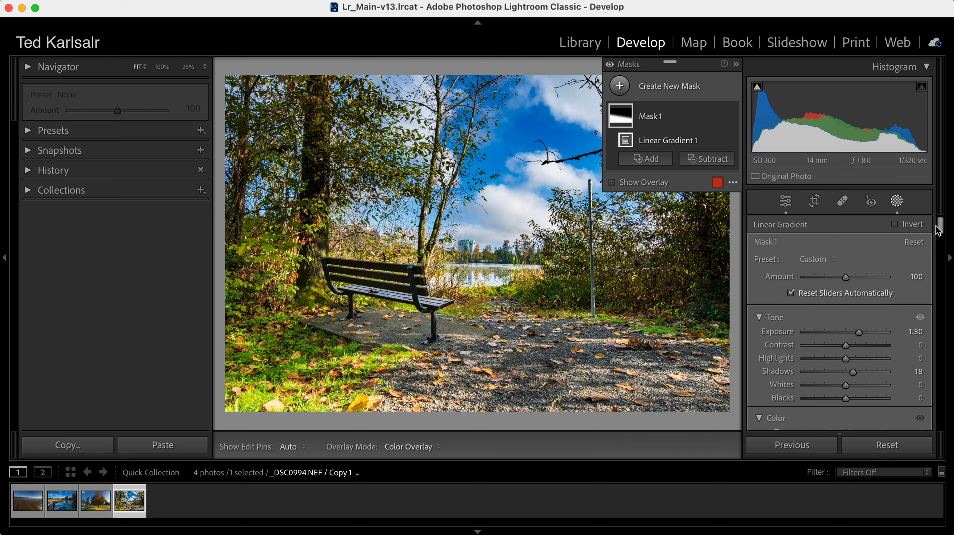
pyautogui.moveTo(939, 230); pyautogui.dragTo(941, 243)
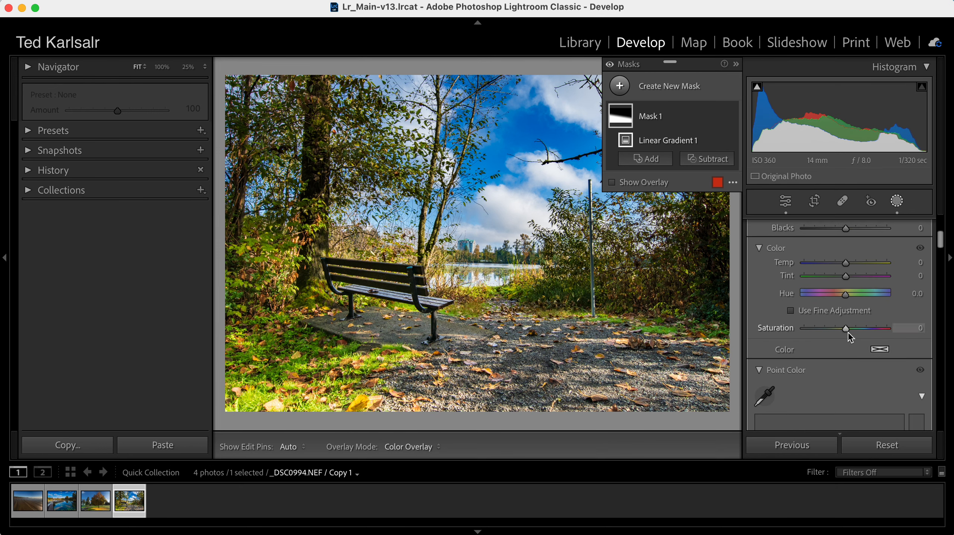
pyautogui.moveTo(846, 329); pyautogui.dragTo(866, 331)
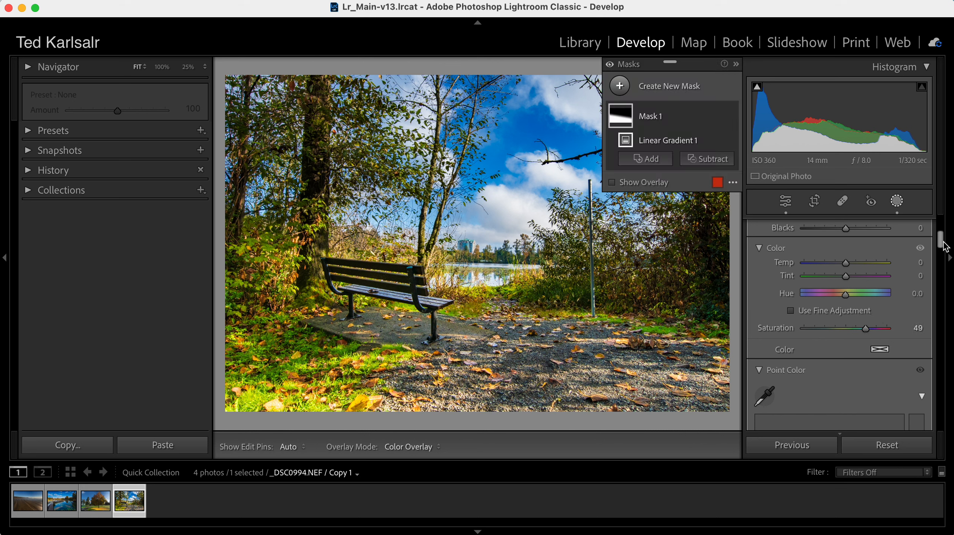
pyautogui.moveTo(940, 239); pyautogui.dragTo(942, 286)
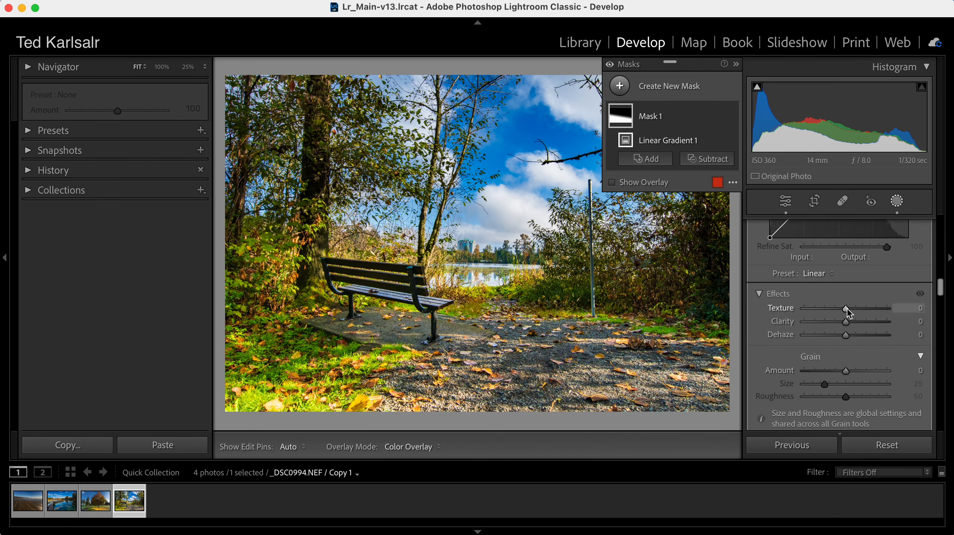
pyautogui.moveTo(846, 308); pyautogui.dragTo(858, 335)
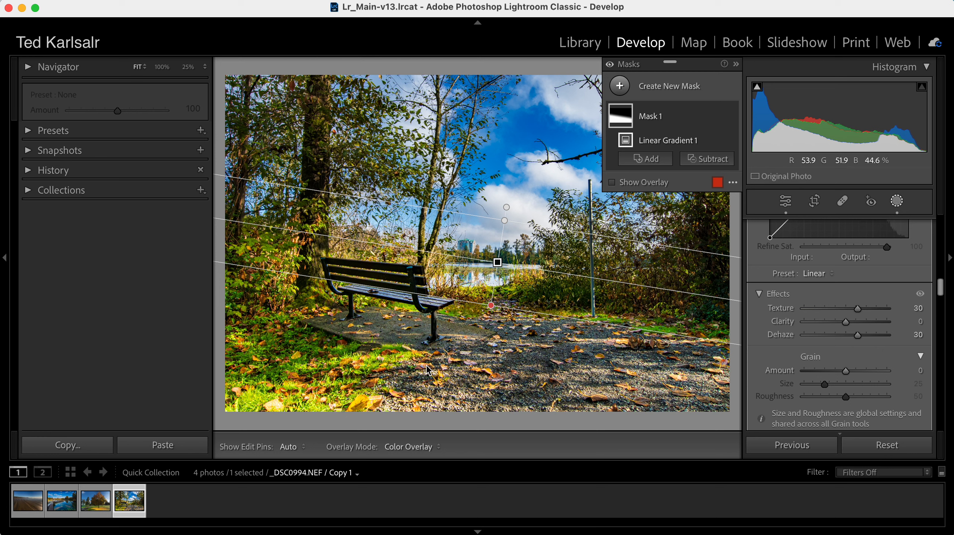
# - Subtract a linear gradient from the foreground mask along the photo's lower edge, fading out just below the bench
pyautogui.click(709, 161)
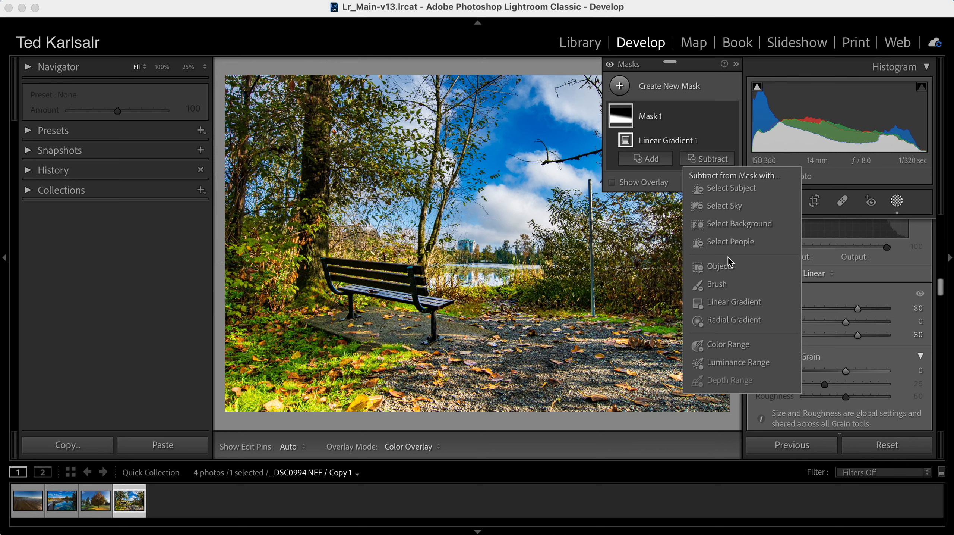
pyautogui.click(734, 302)
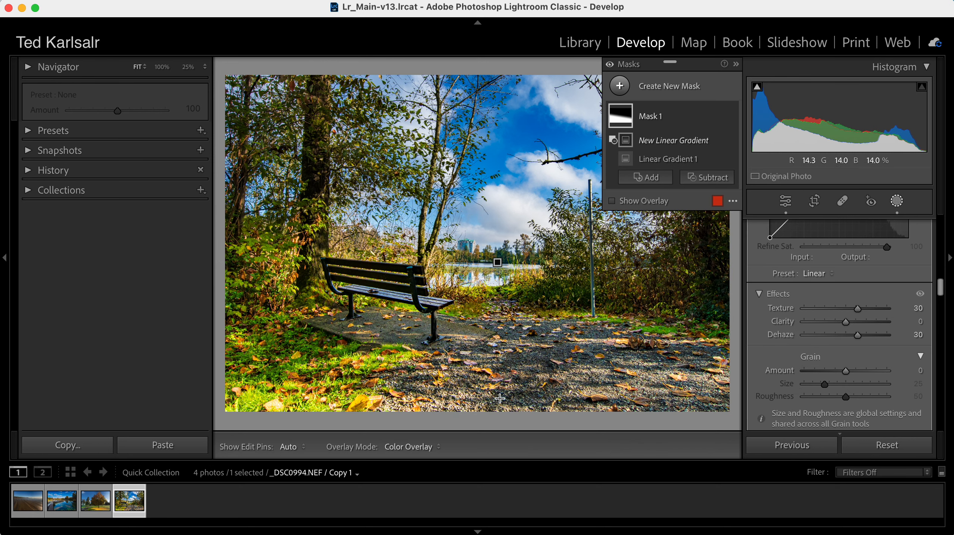
pyautogui.moveTo(483, 376); pyautogui.dragTo(483, 339)
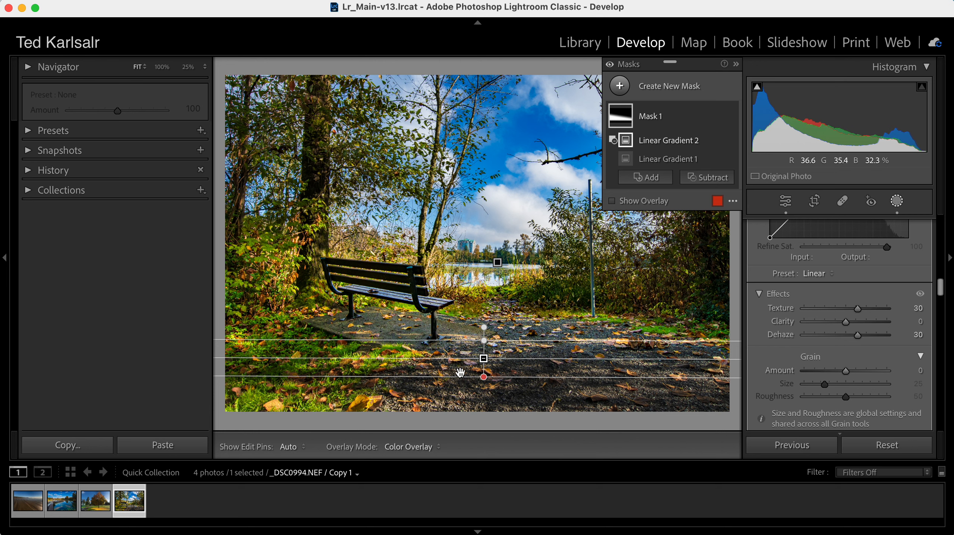
pyautogui.moveTo(460, 374); pyautogui.dragTo(465, 388)
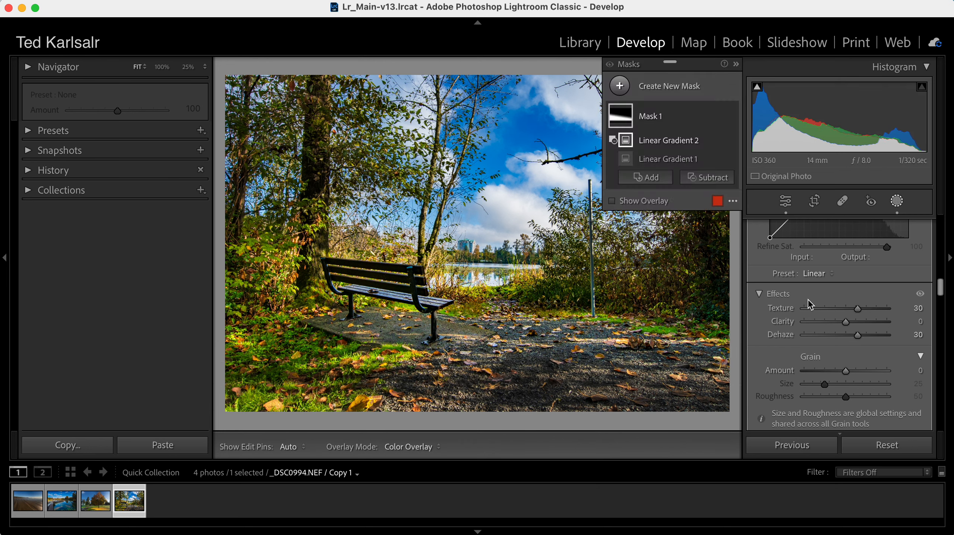
# - Compare the photo with and without the subtracted gradient, then with and without the entire foreground mask
pyautogui.moveTo(624, 153)
pyautogui.click(731, 141)
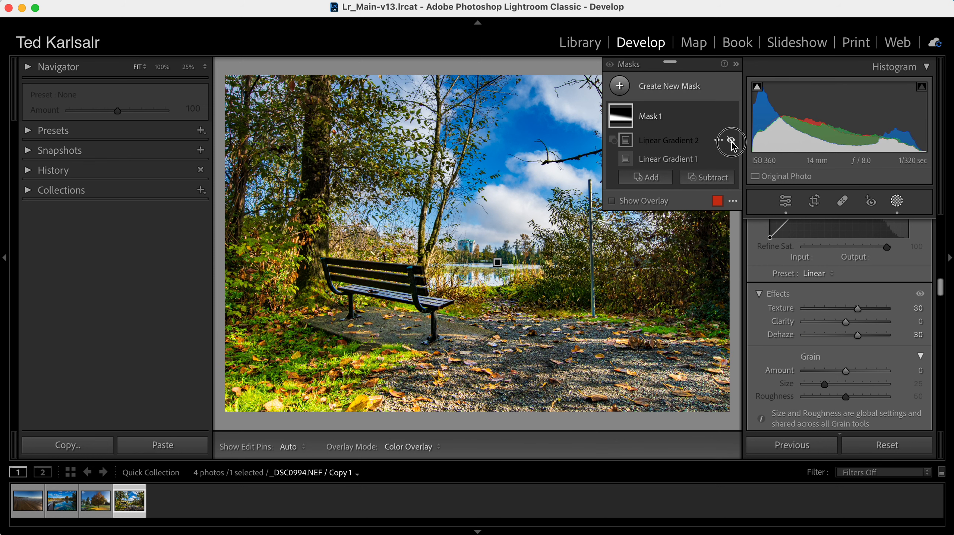
pyautogui.click(732, 141)
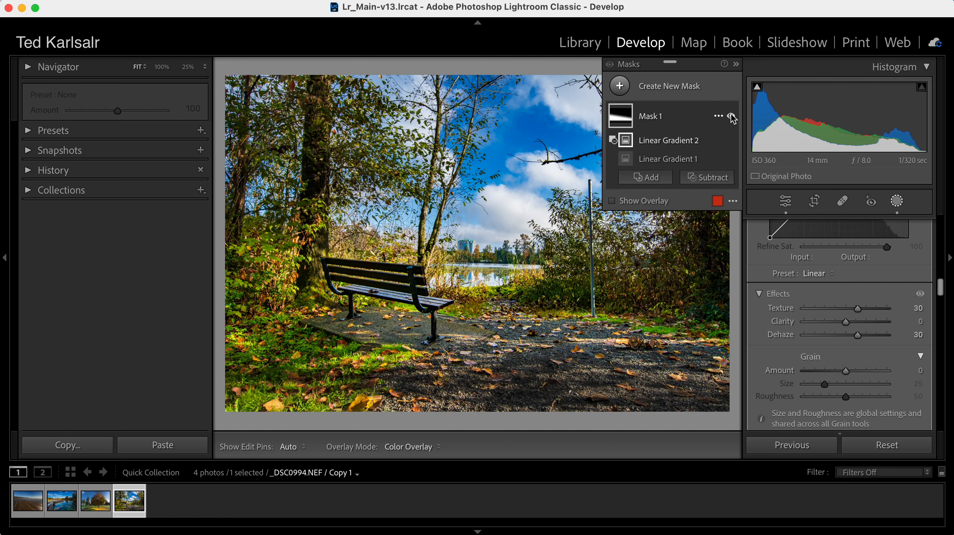
pyautogui.click(733, 116)
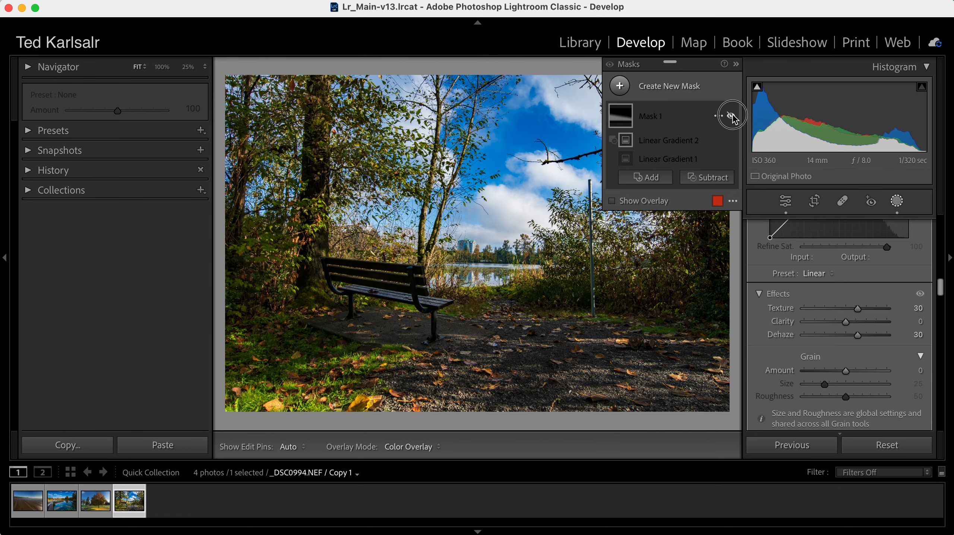
pyautogui.click(733, 116)
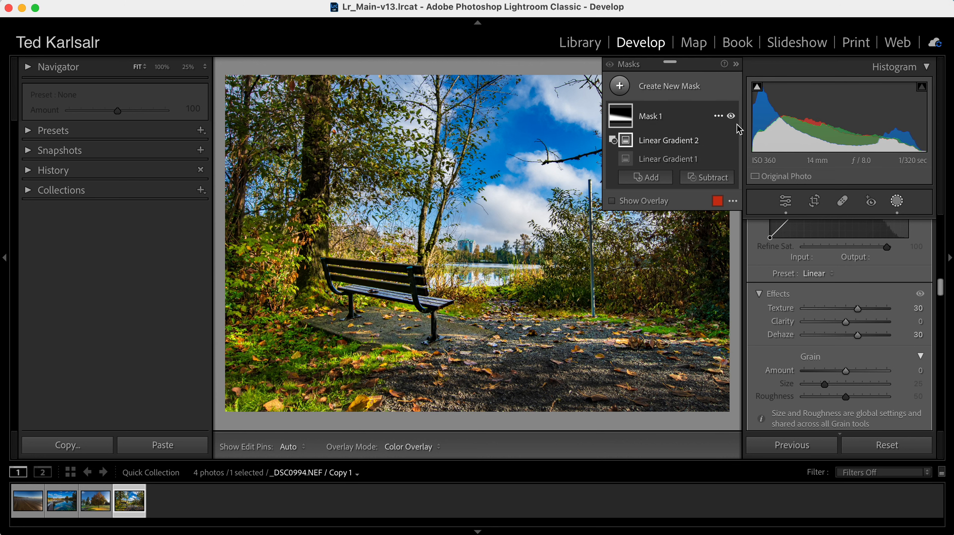
# - Leave masking and compare the edited lakeside photo with its unedited original
pyautogui.click(896, 201)
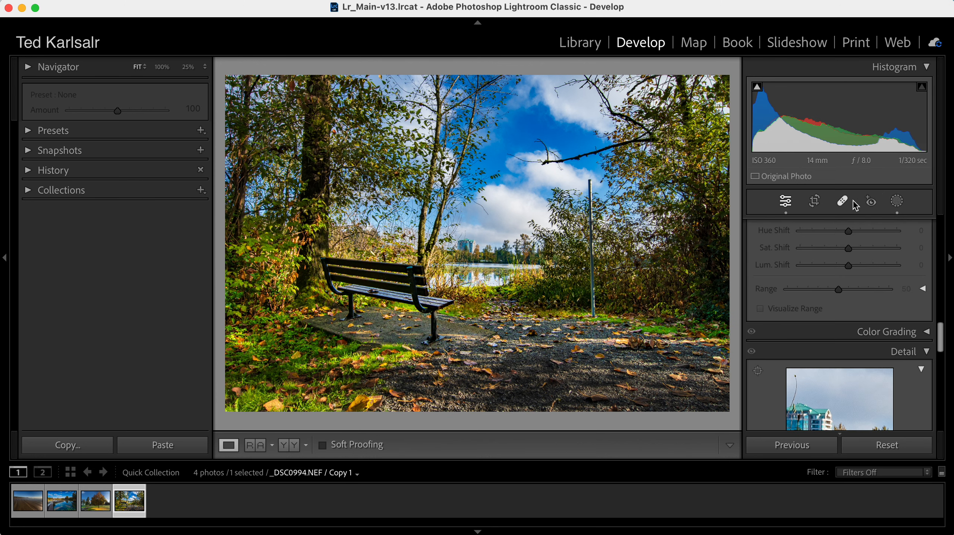
pyautogui.press('\\')
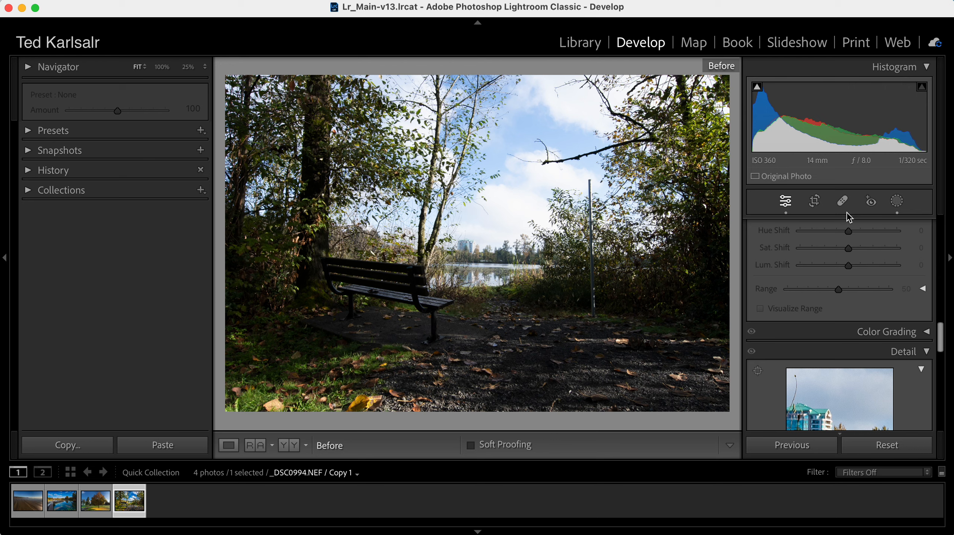
pyautogui.press('\\')
pyautogui.press('\\')
pyautogui.press('\\')
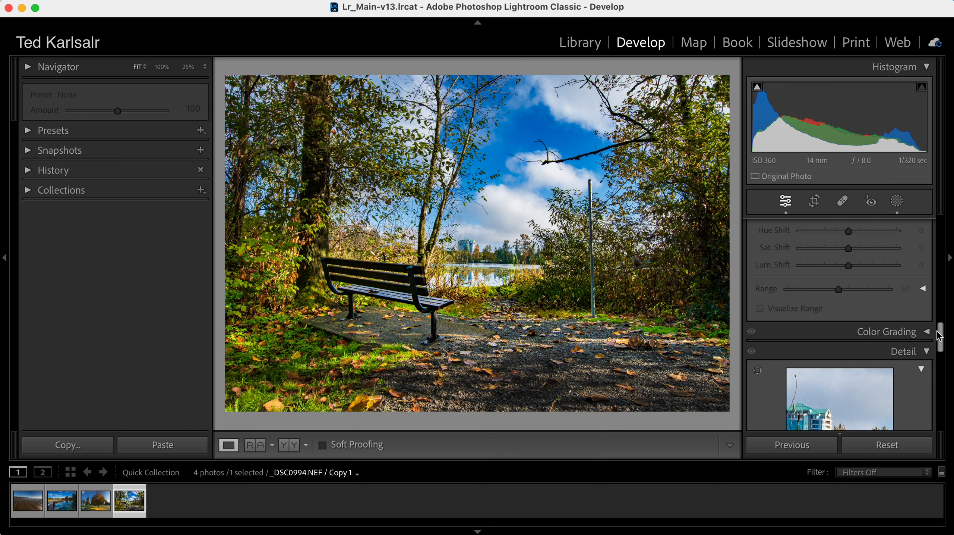
# - Lower the lakeside photo's overall Exposure to -0.35 in the basic tone adjustments
pyautogui.moveTo(939, 336); pyautogui.dragTo(943, 224)
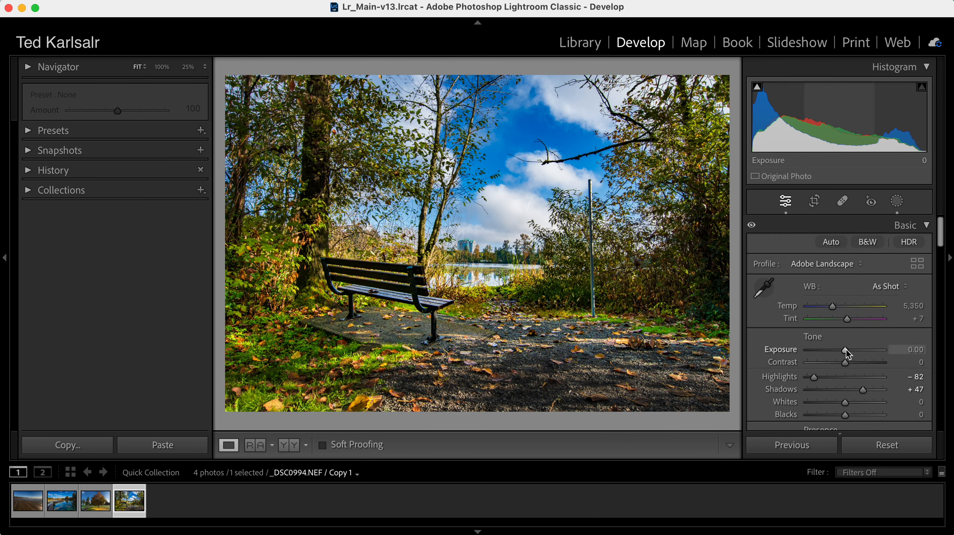
pyautogui.moveTo(845, 351); pyautogui.dragTo(843, 351)
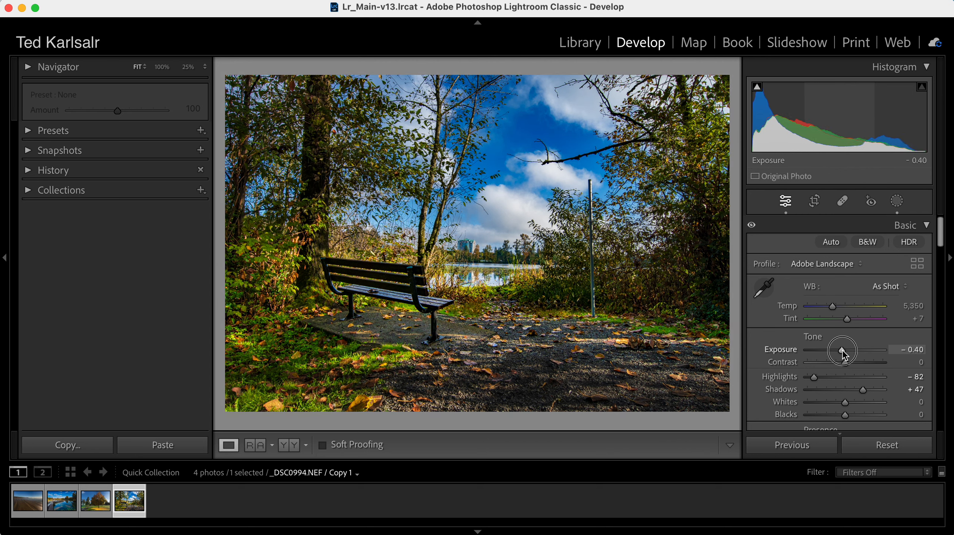
# - Raise the foreground gradient mask's Exposure to 1.73 and leave masking
pyautogui.click(897, 201)
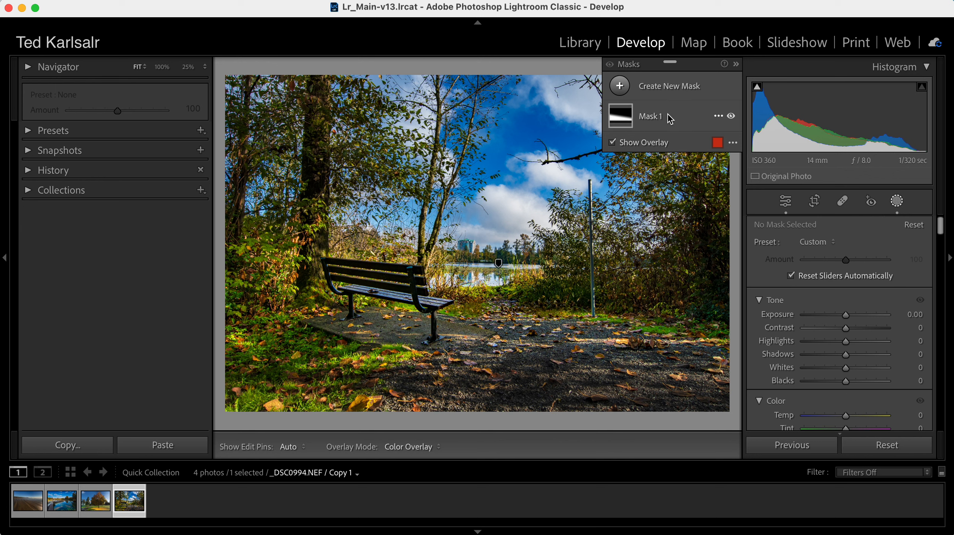
pyautogui.click(650, 118)
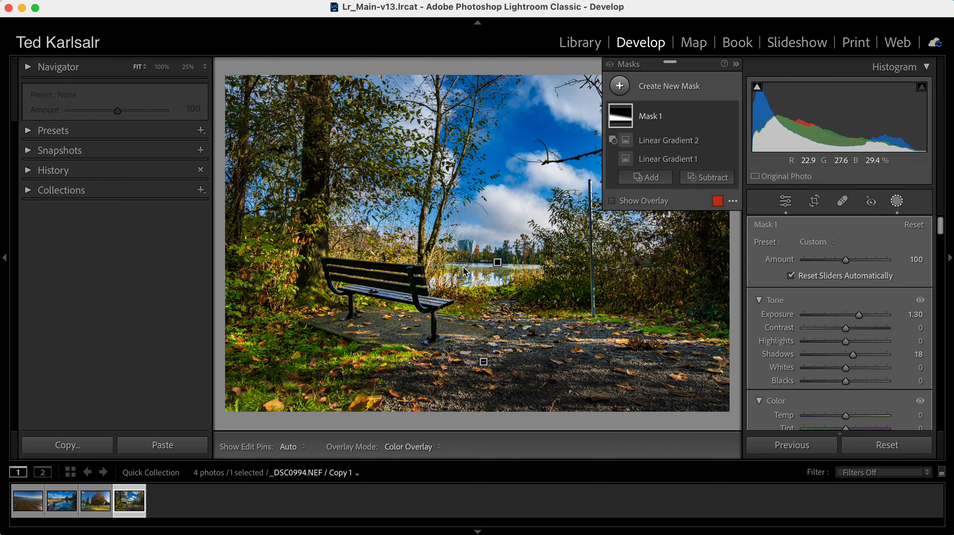
pyautogui.click(497, 262)
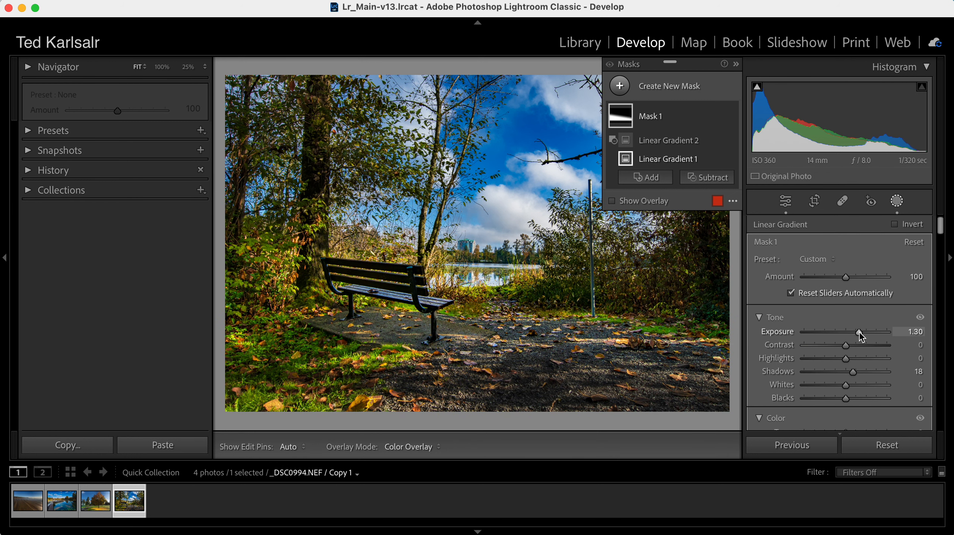
pyautogui.moveTo(860, 333); pyautogui.dragTo(869, 334)
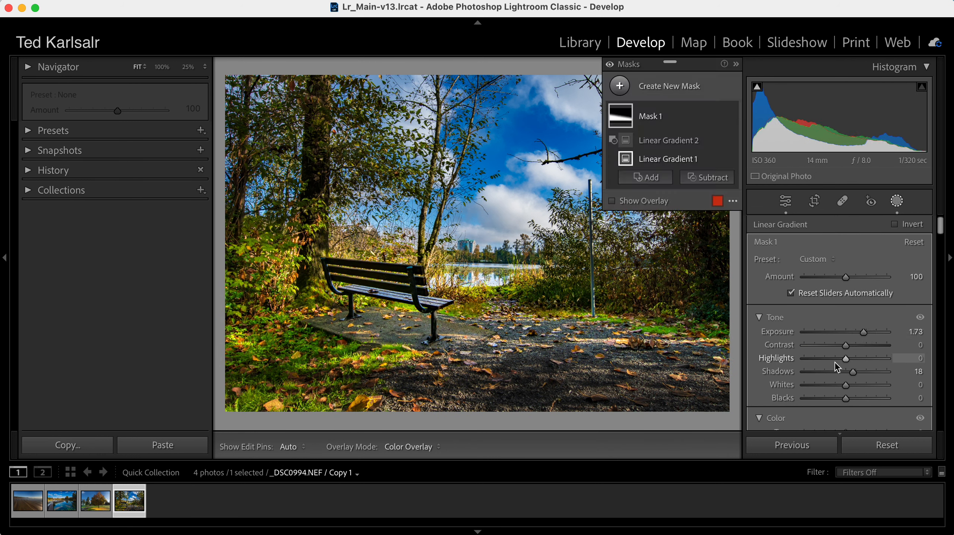
pyautogui.click(897, 202)
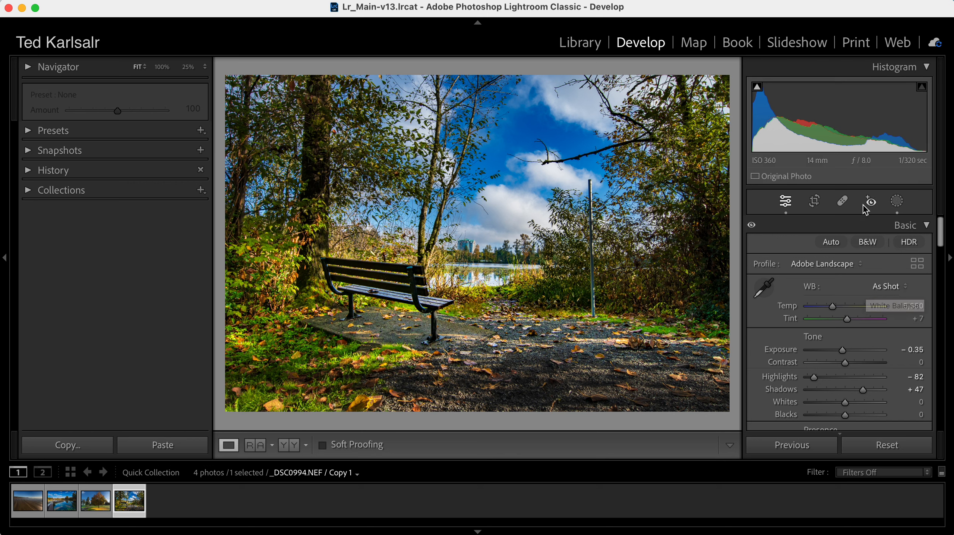
# - Examine the foreground mask's coverage and the selection tools available for subtracting from it or adding to it
pyautogui.click(897, 201)
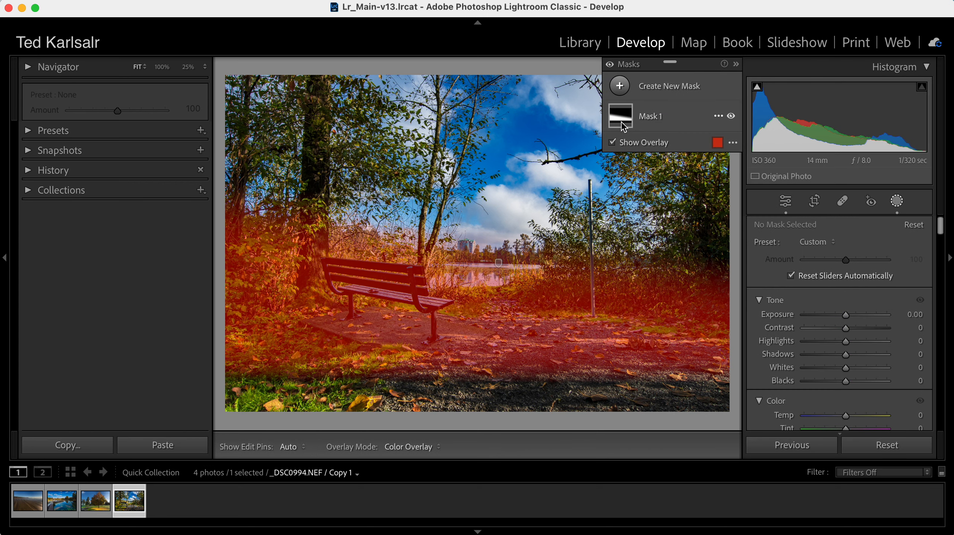
pyautogui.click(621, 117)
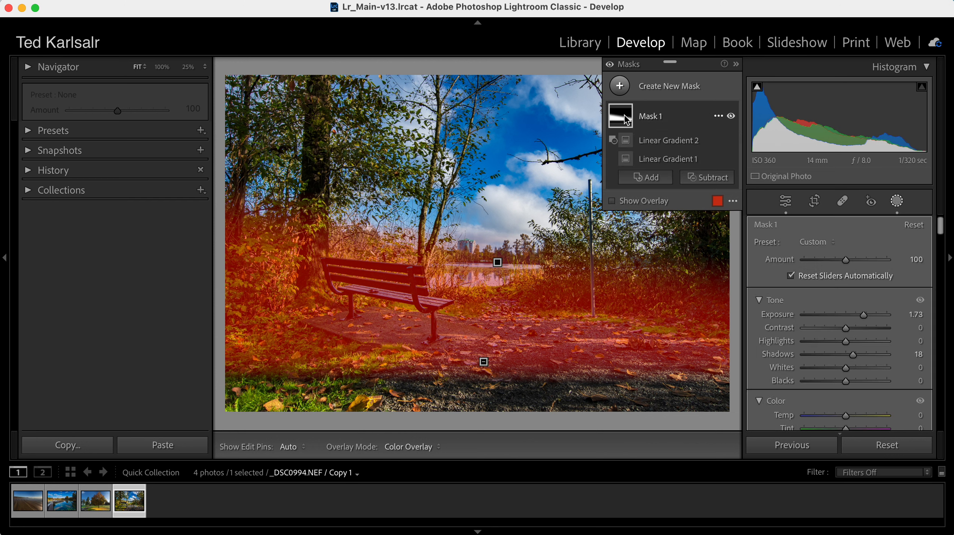
pyautogui.click(707, 180)
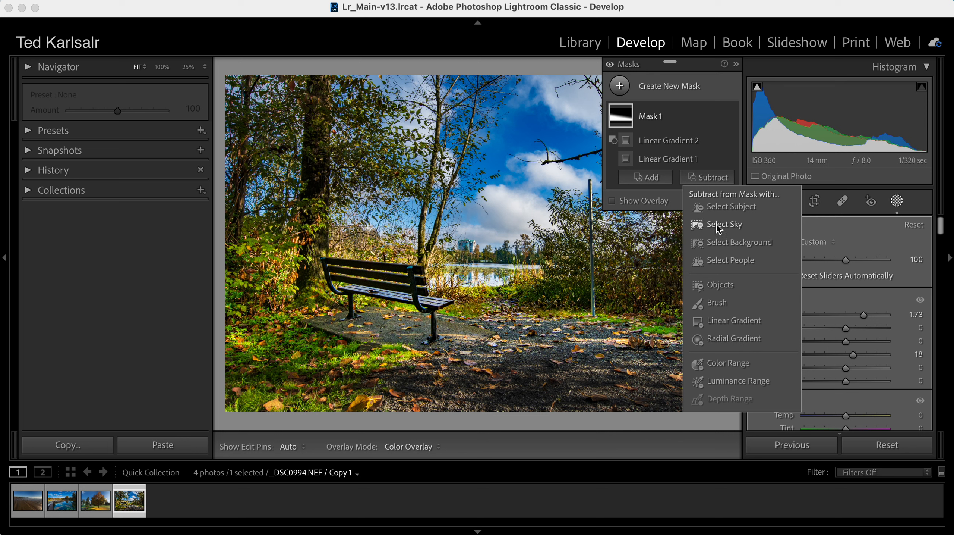
pyautogui.click(709, 180)
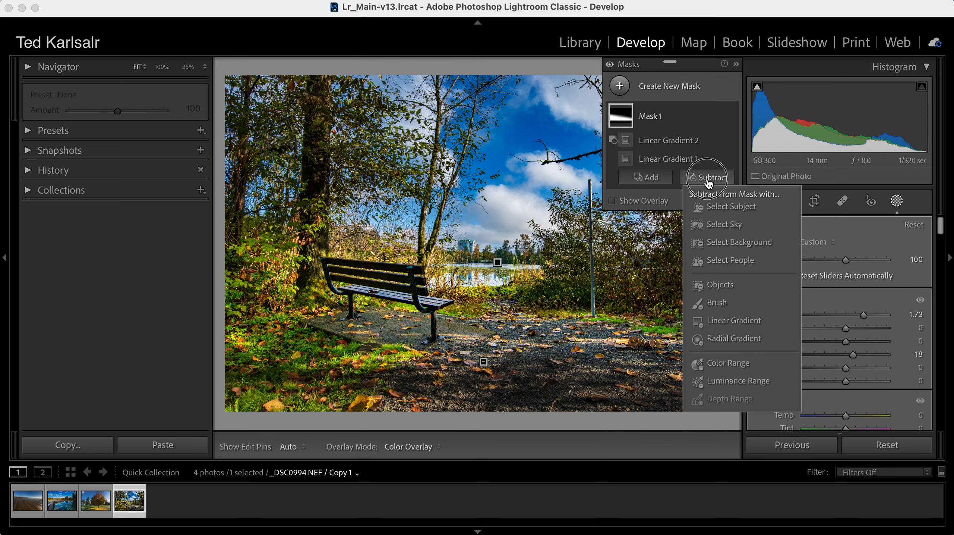
pyautogui.click(652, 180)
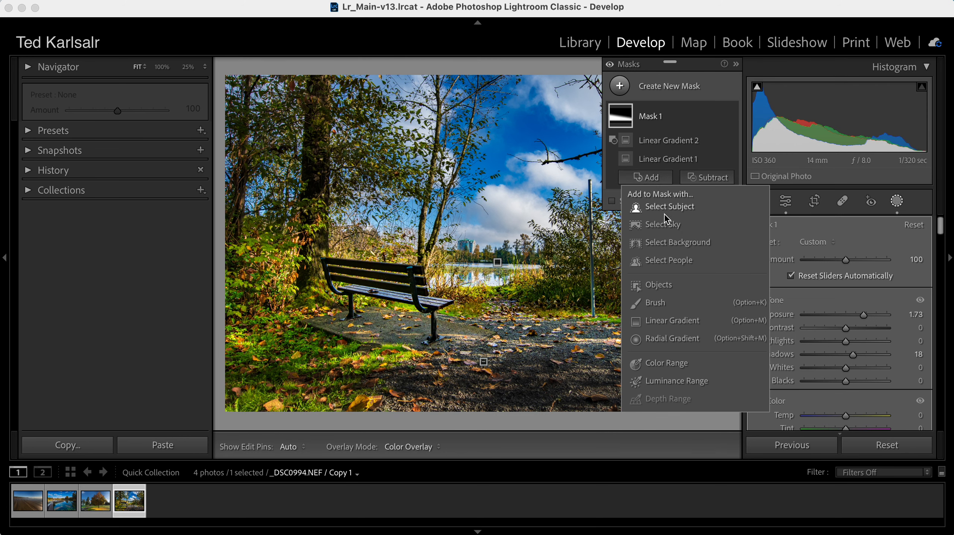
pyautogui.click(649, 180)
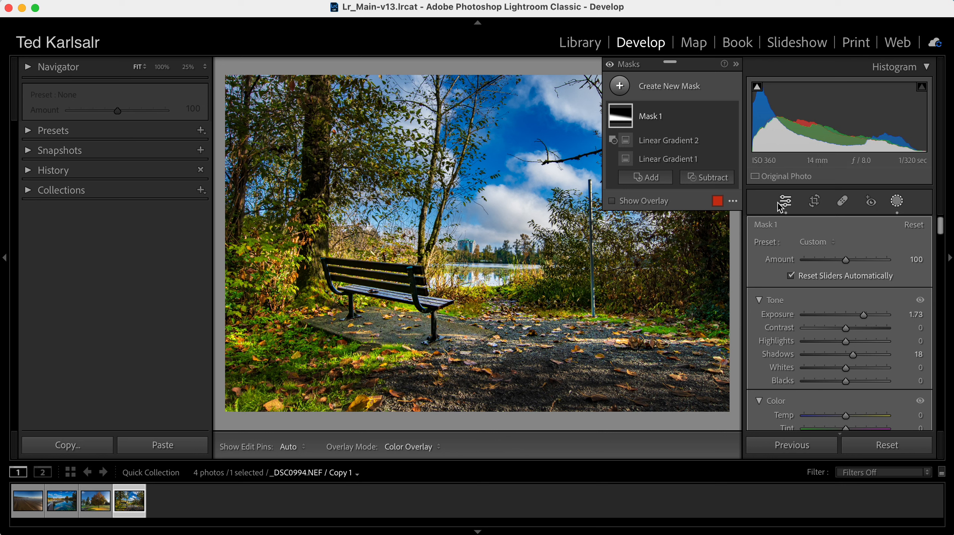
pyautogui.click(736, 65)
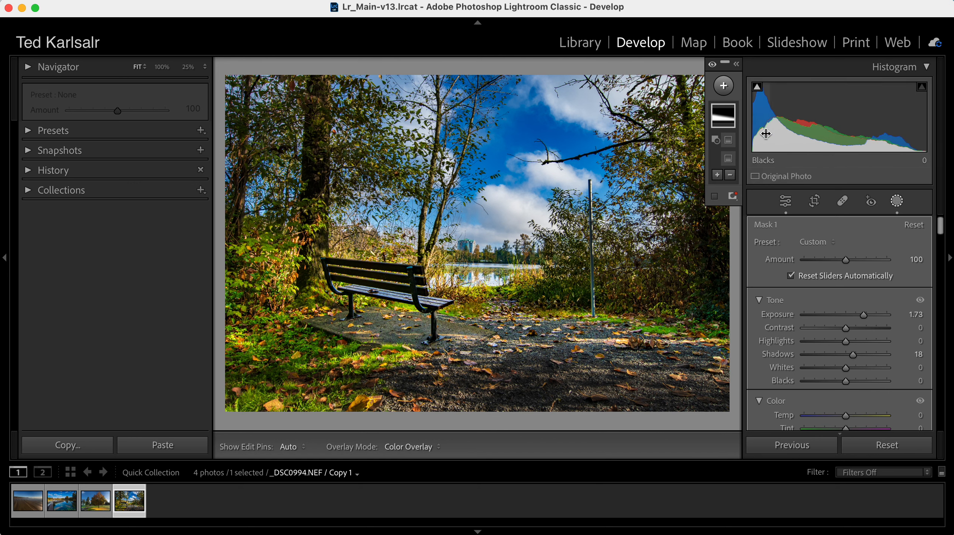
pyautogui.click(738, 65)
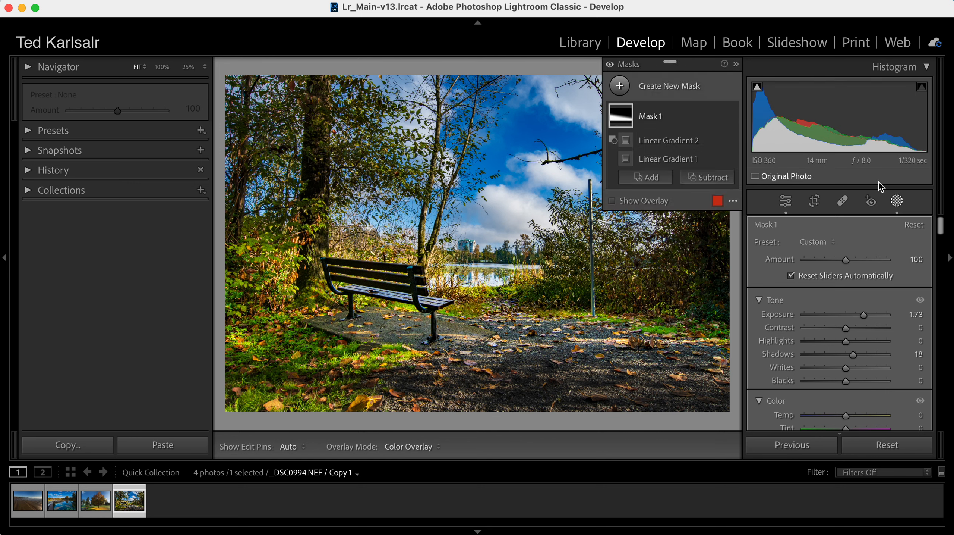
pyautogui.click(896, 202)
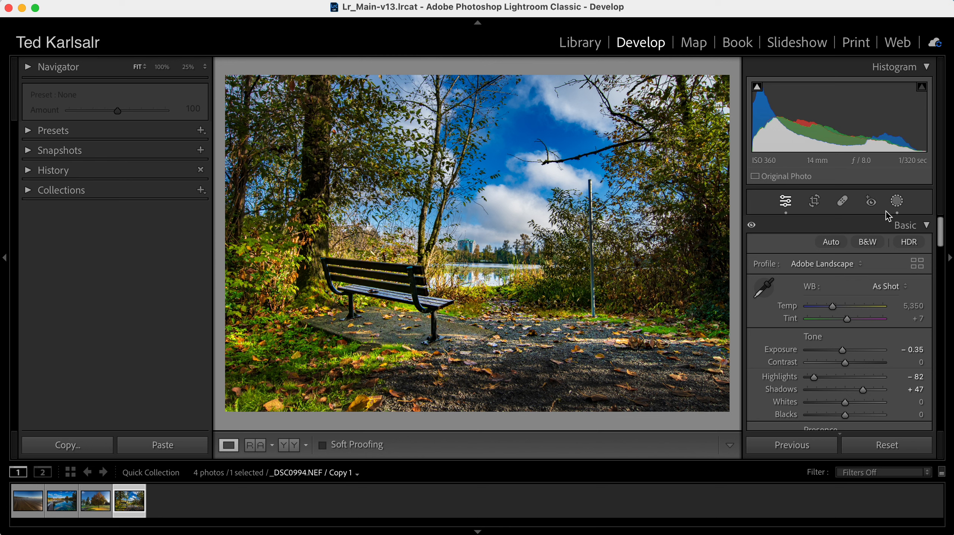